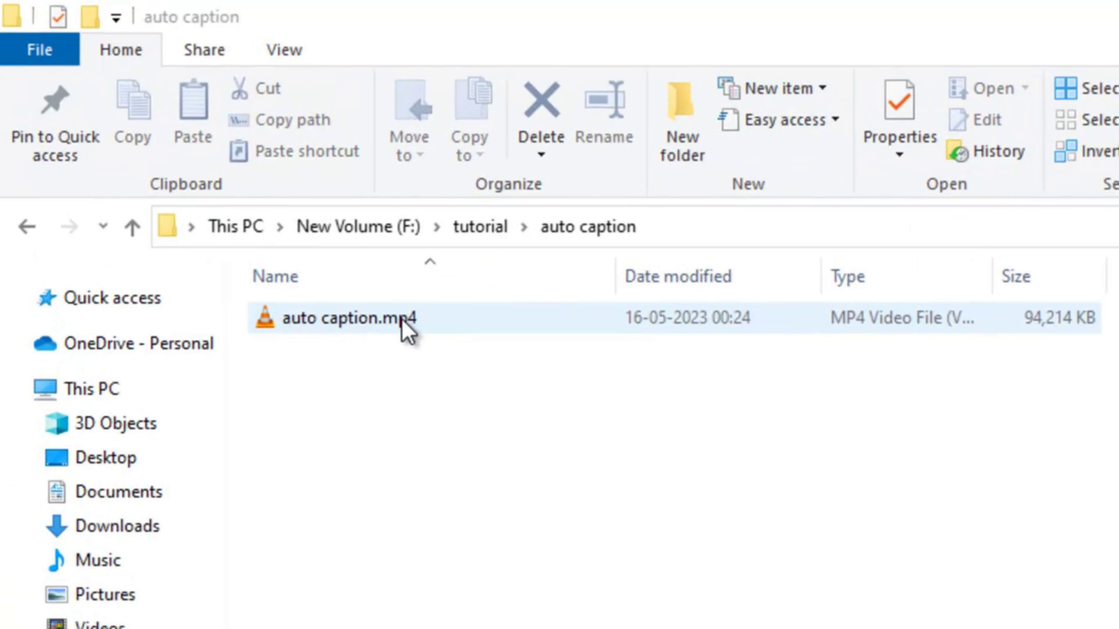
# Step: Play auto caption.mp4 from the F:\tutorial\auto caption folder in VLC
pyautogui.doubleClick(401, 319)
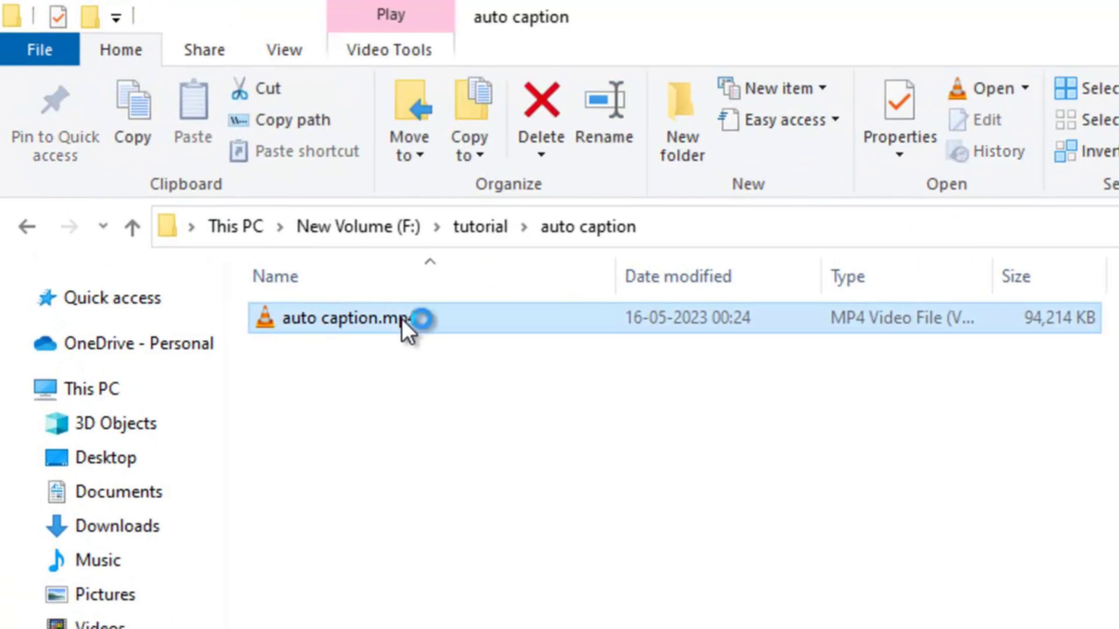
# Step: Adjust the VLC volume and jump ahead in the auto caption video, then return to Explorer
pyautogui.scroll(1, 490, 322)
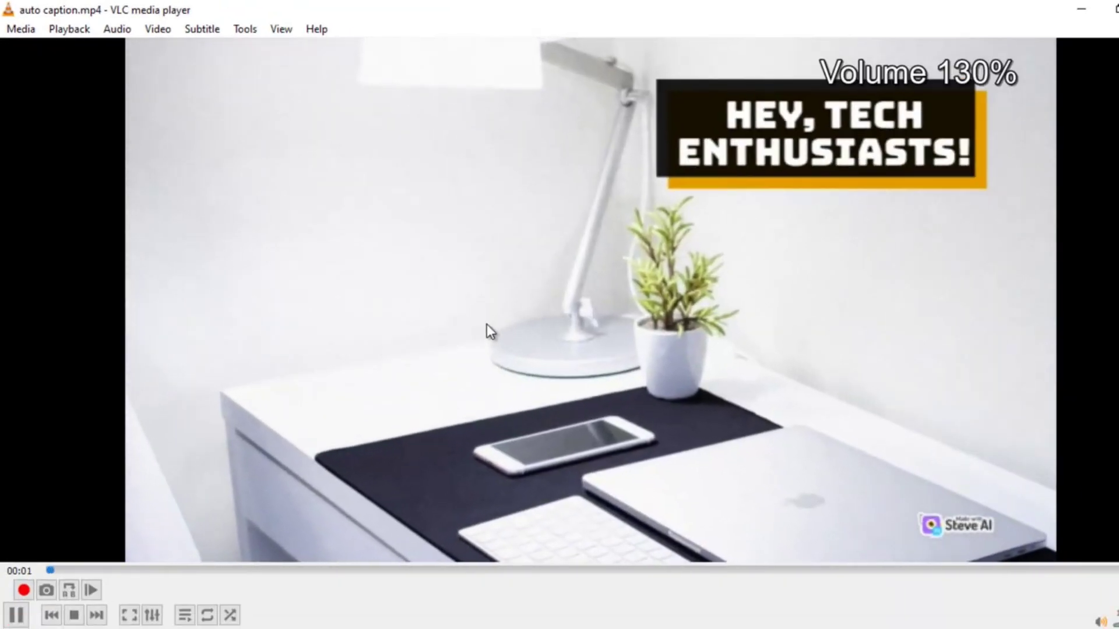
pyautogui.scroll(-3, 256, 496)
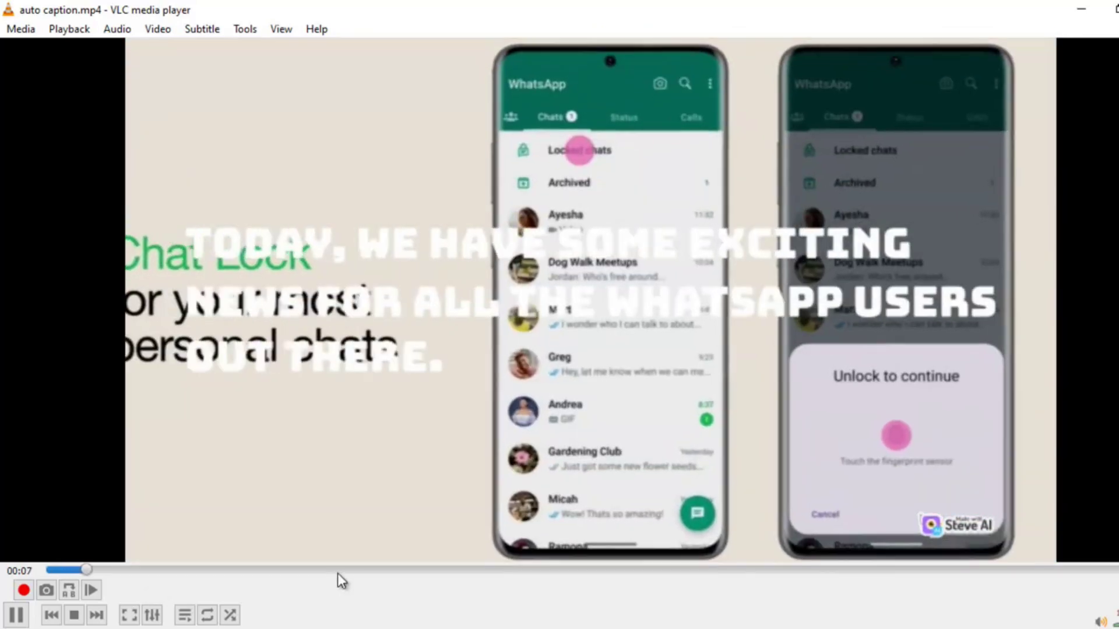
pyautogui.click(337, 571)
pyautogui.scroll(-3, 551, 434)
pyautogui.scroll(-1, 557, 432)
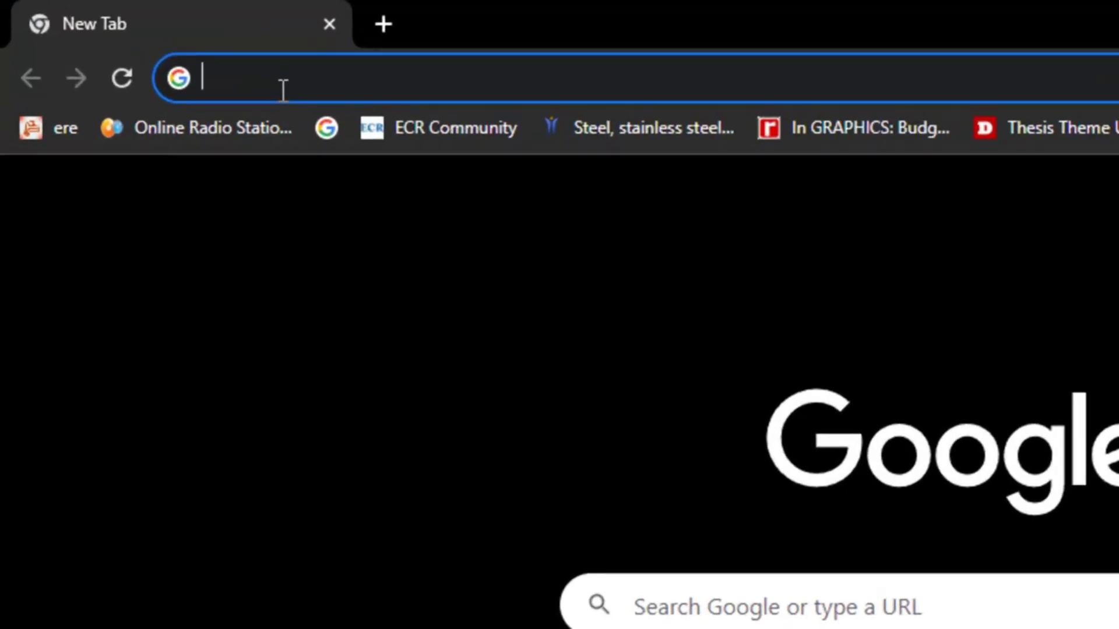
# Step: Search Google for 'subtitle edit'
pyautogui.write('s')
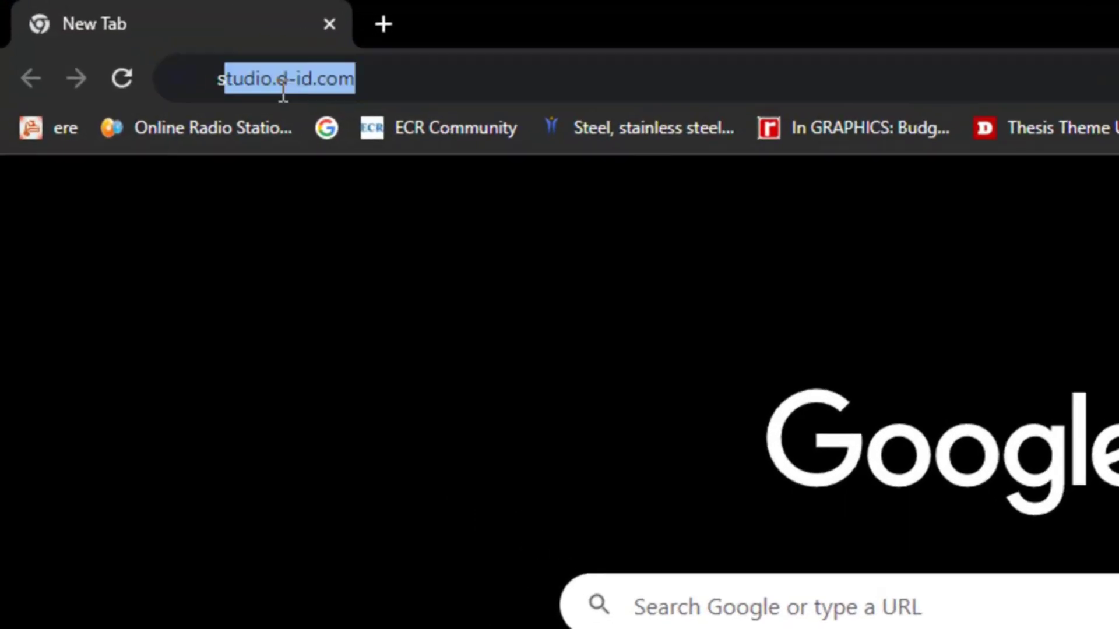
pyautogui.write('ubtitle edi')
pyautogui.press('Return')
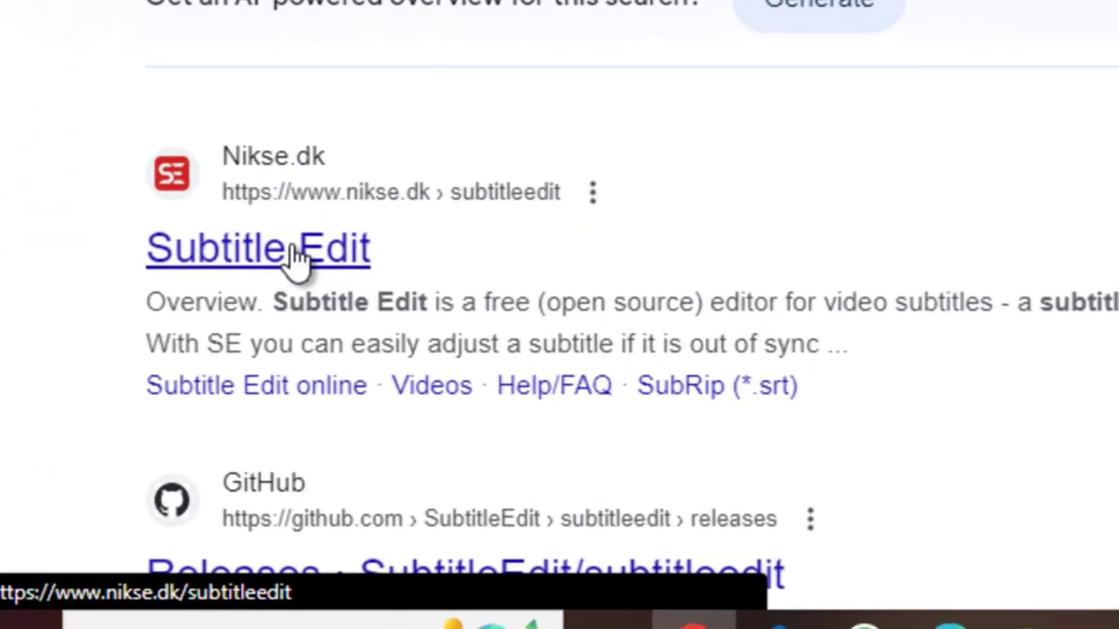
# Step: Open the official nikse.dk Subtitle Edit site and browse its feature list
pyautogui.click(294, 256)
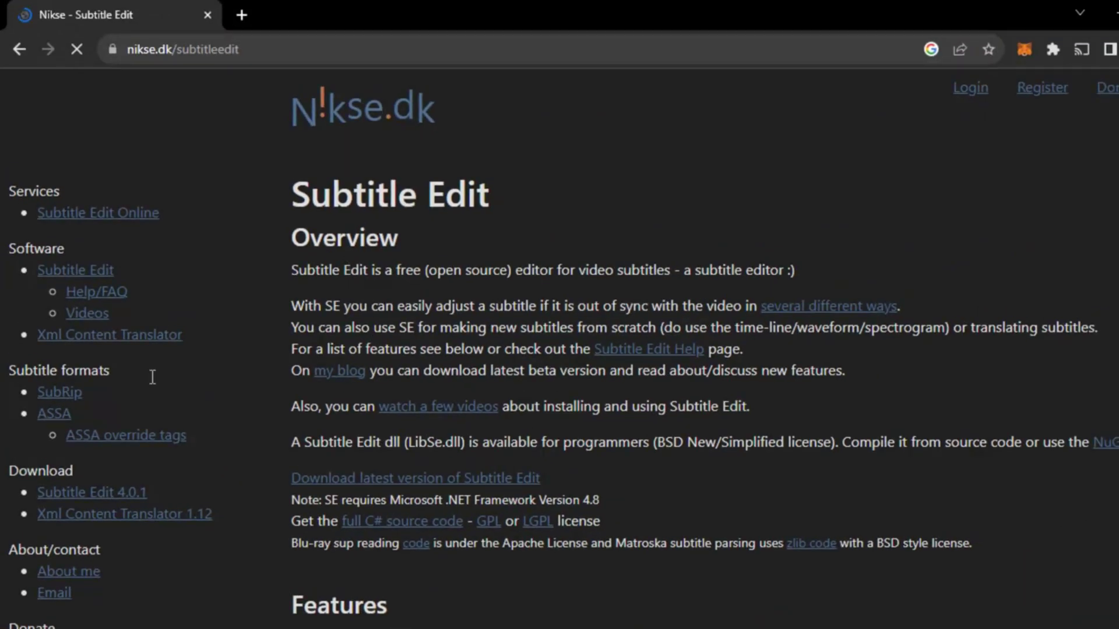
pyautogui.scroll(-12, 601, 446)
pyautogui.scroll(-7, 601, 446)
pyautogui.scroll(13, 602, 446)
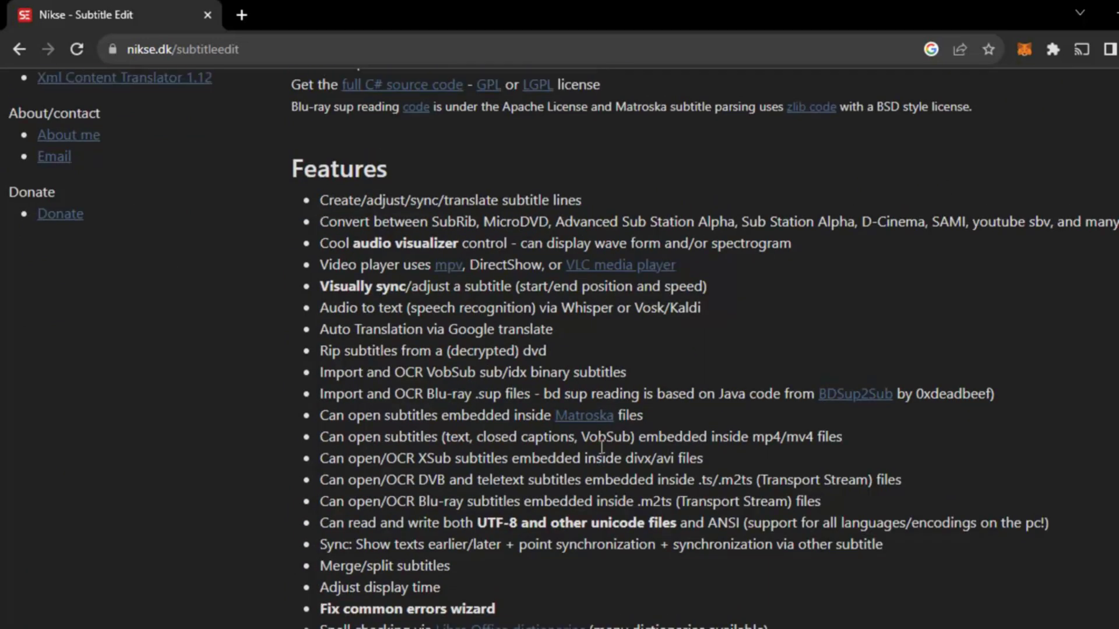
pyautogui.scroll(7, 602, 447)
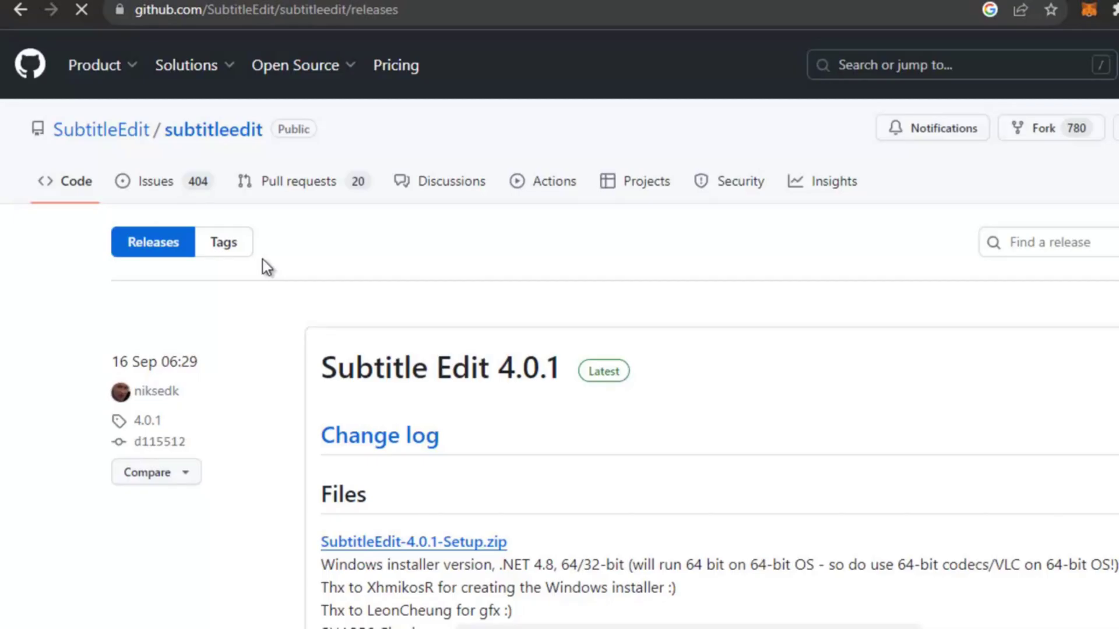
# Step: Reach the Subtitle Edit 4.0.1 GitHub releases page showing its setup files
pyautogui.scroll(-1, 550, 429)
pyautogui.scroll(-3, 545, 422)
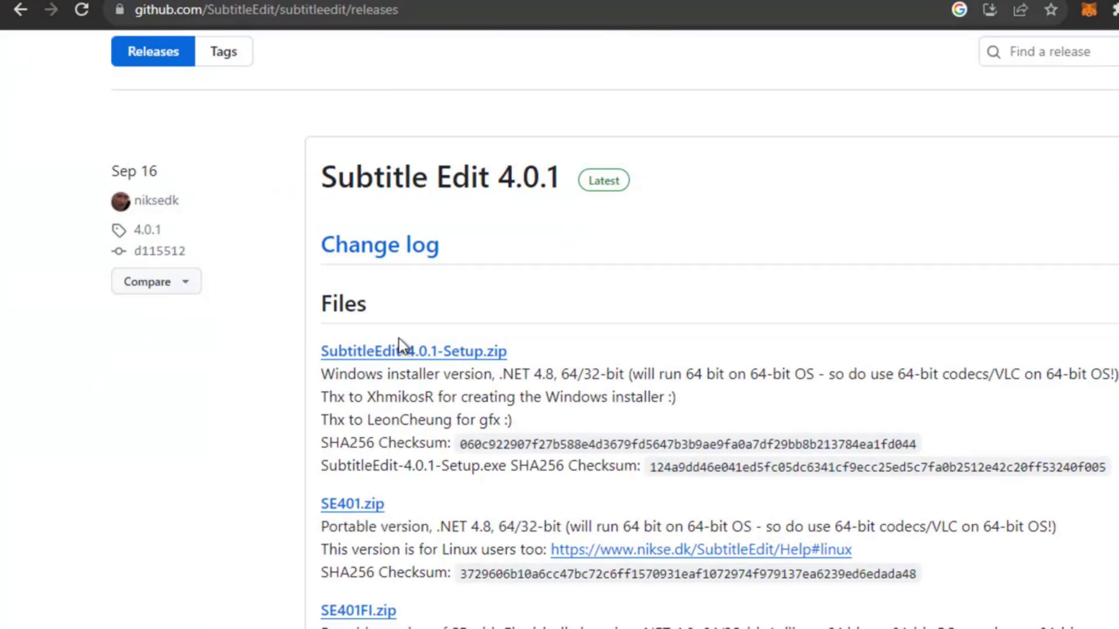
pyautogui.click(424, 352)
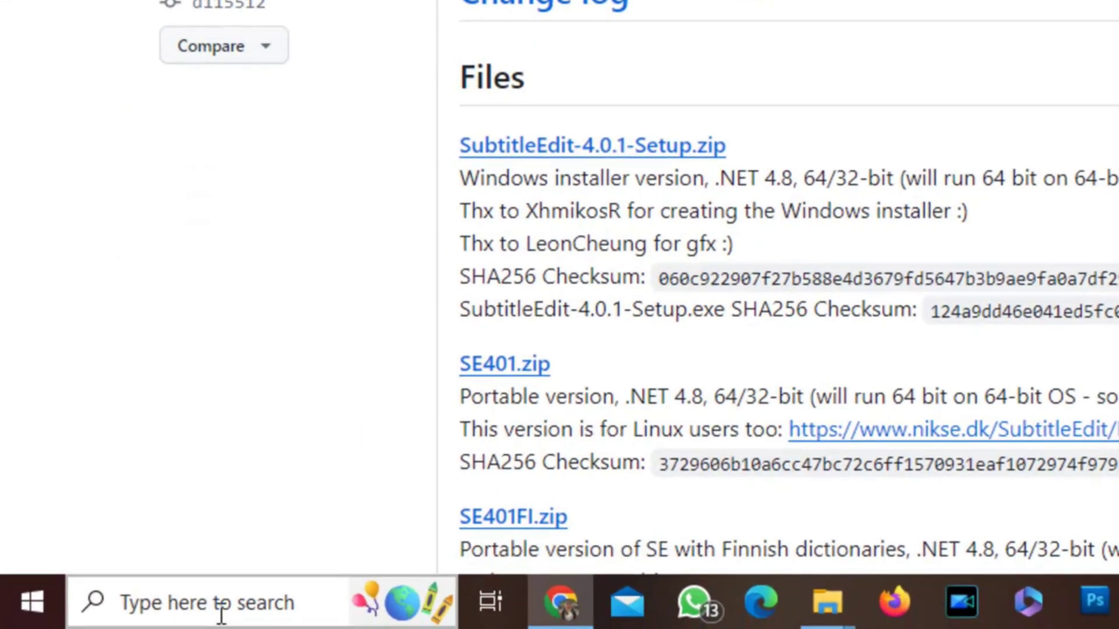
pyautogui.click(221, 611)
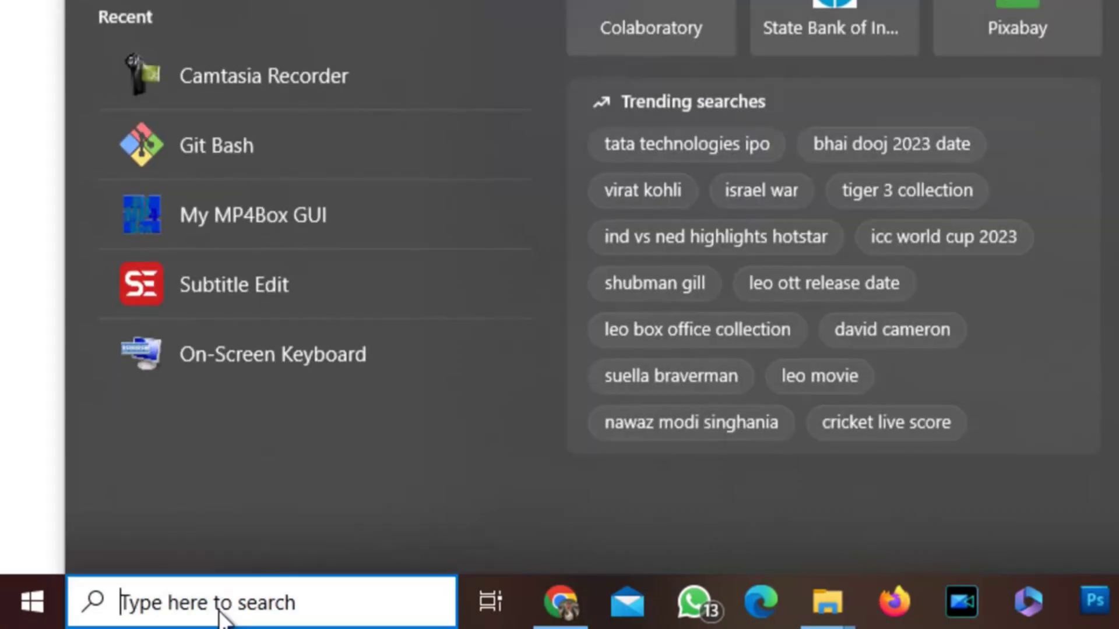
# Step: Launch Subtitle Edit from the Windows search best match for 's'
pyautogui.write('s')
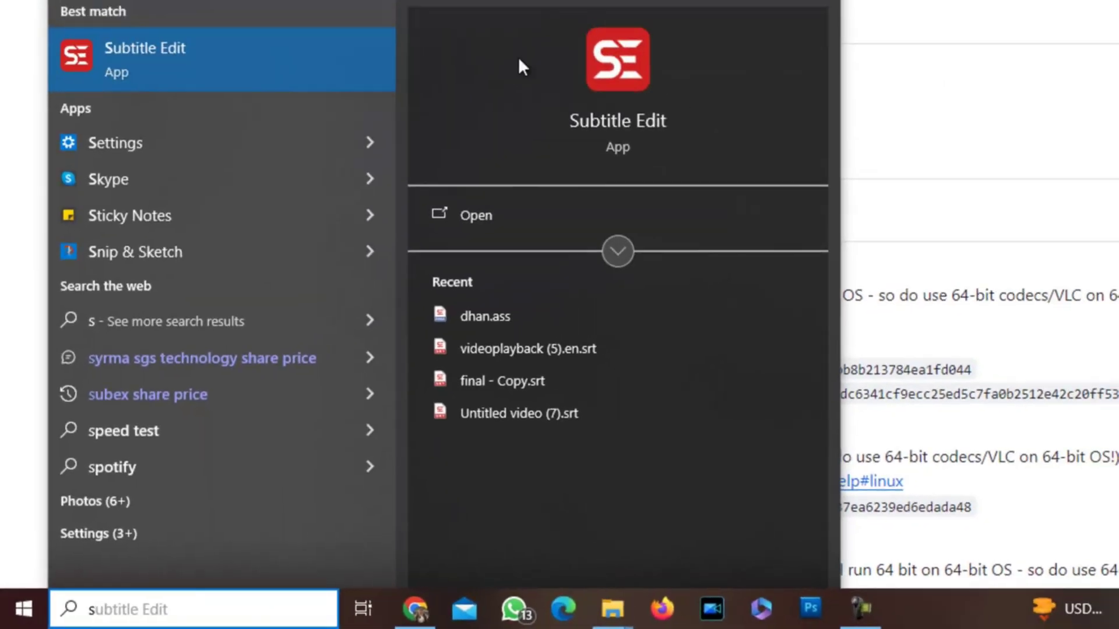
pyautogui.click(624, 117)
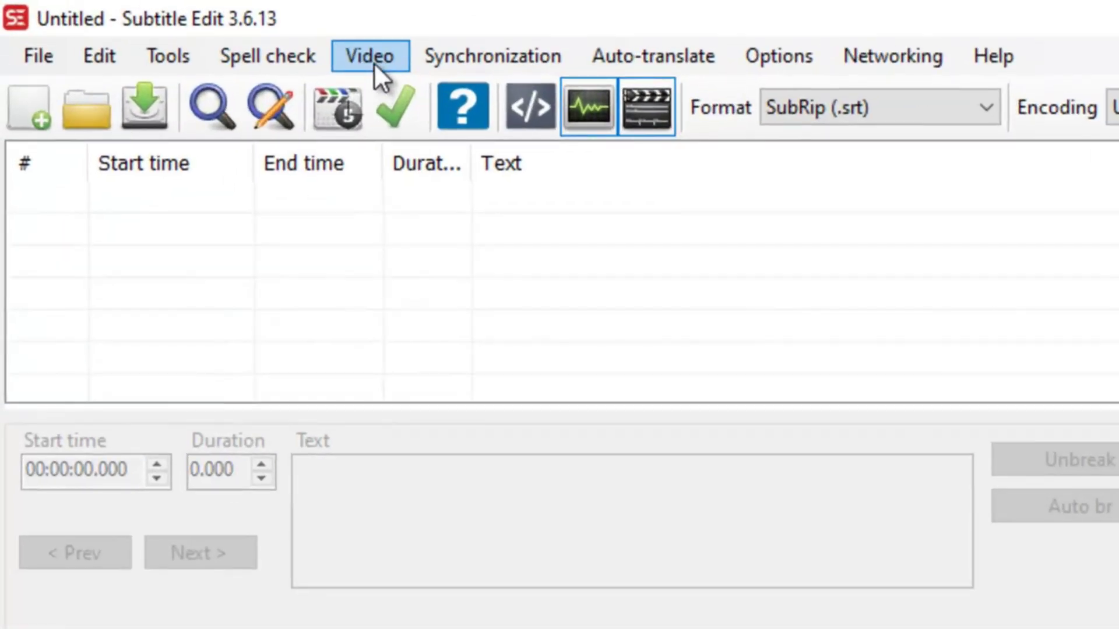
# Step: Open Video > Audio to text (Vosk/Kaldi) in Subtitle Edit
pyautogui.click(324, 54)
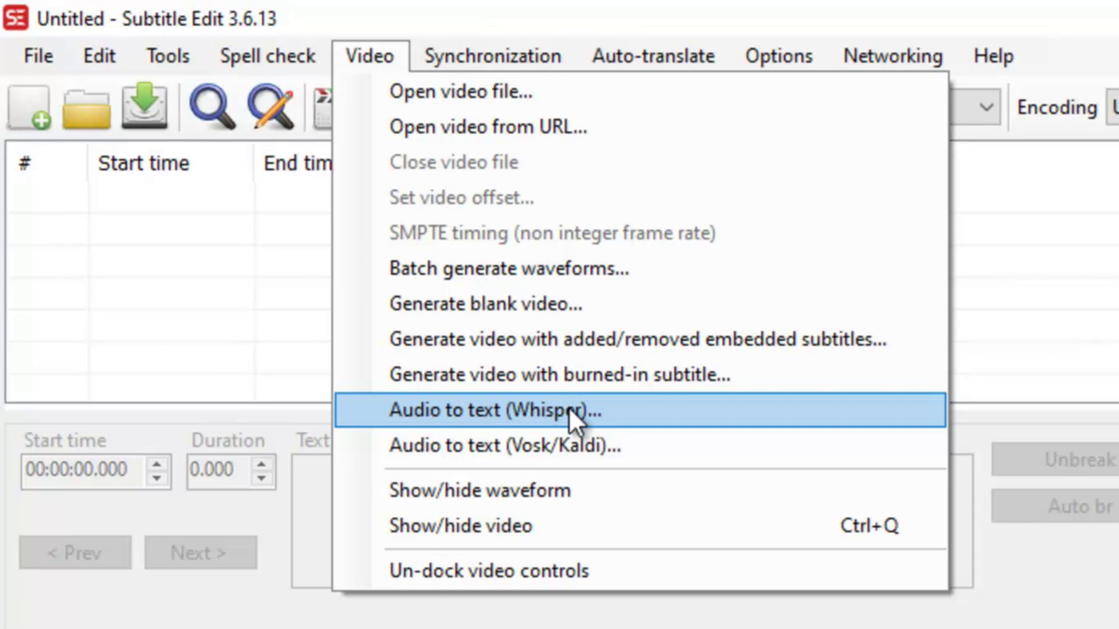
pyautogui.click(543, 445)
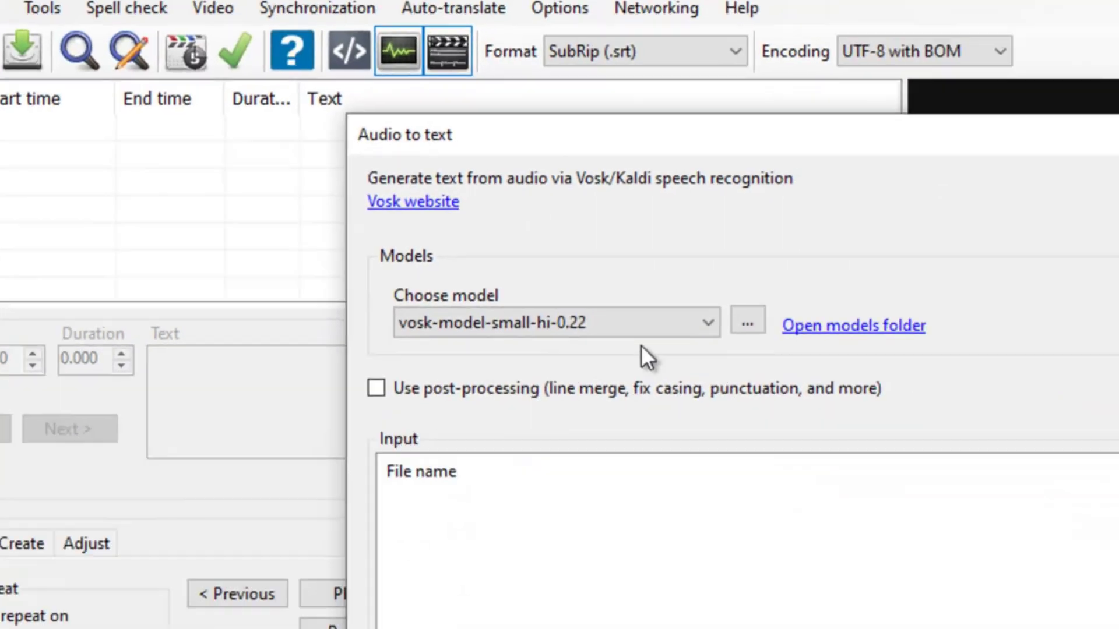
# Step: Download the English (medium size, 128 MB) Vosk model so vosk-model-en-us-0.22-lgraph is selected
pyautogui.click(704, 323)
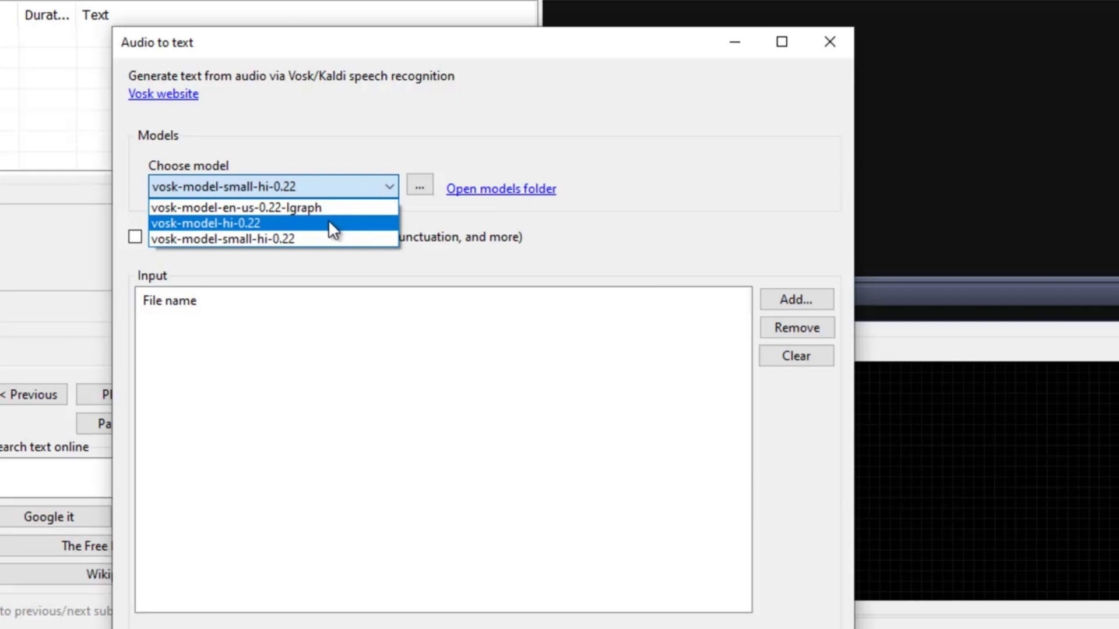
pyautogui.click(395, 127)
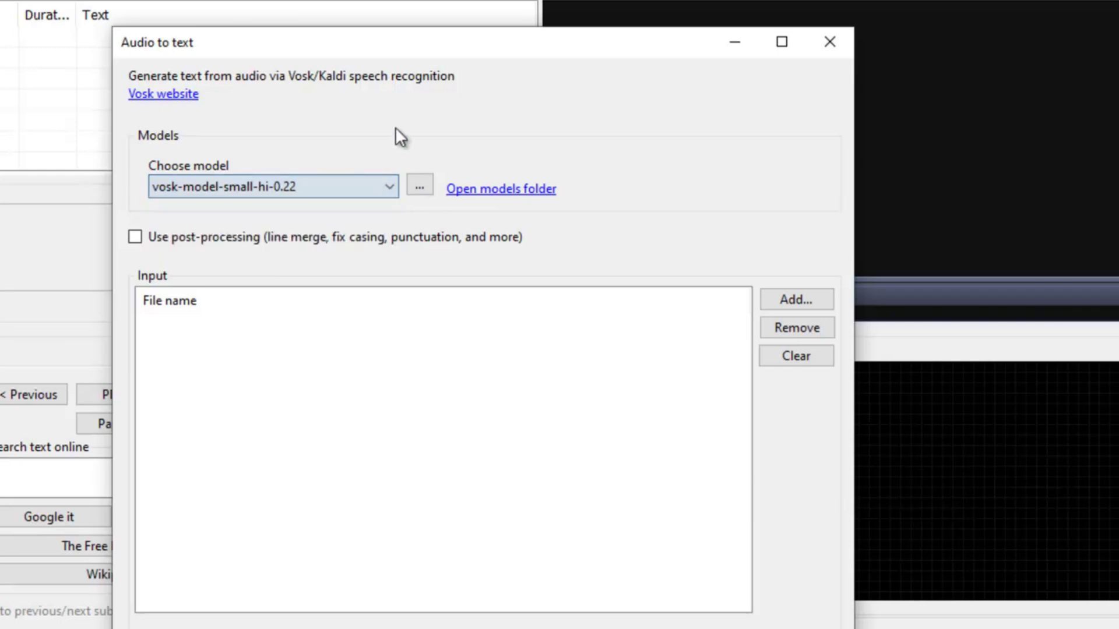
pyautogui.click(426, 182)
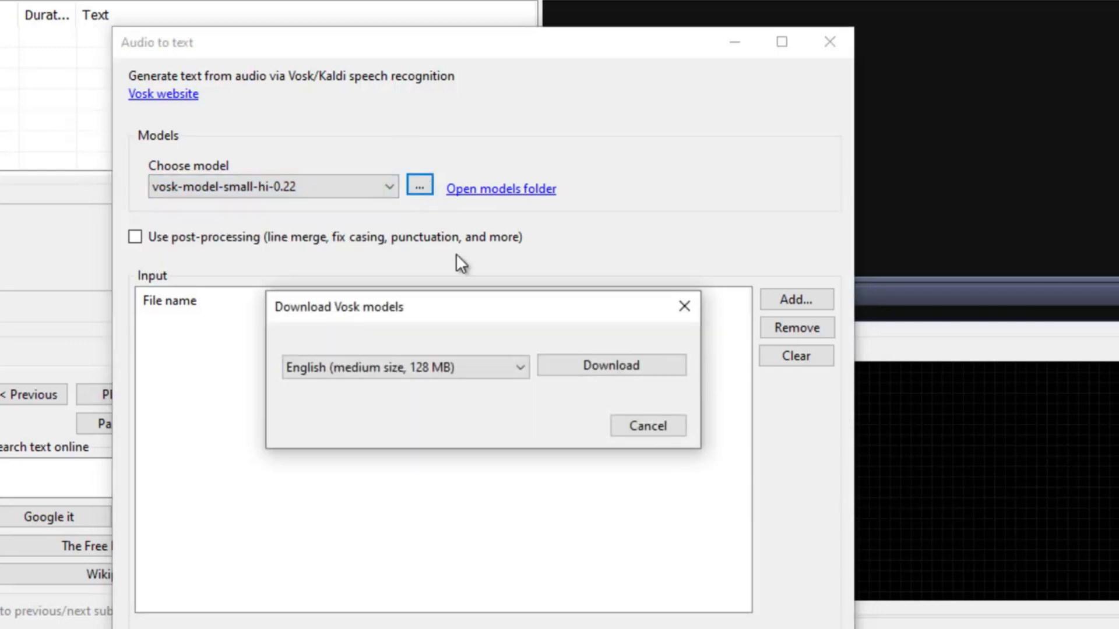
pyautogui.click(462, 367)
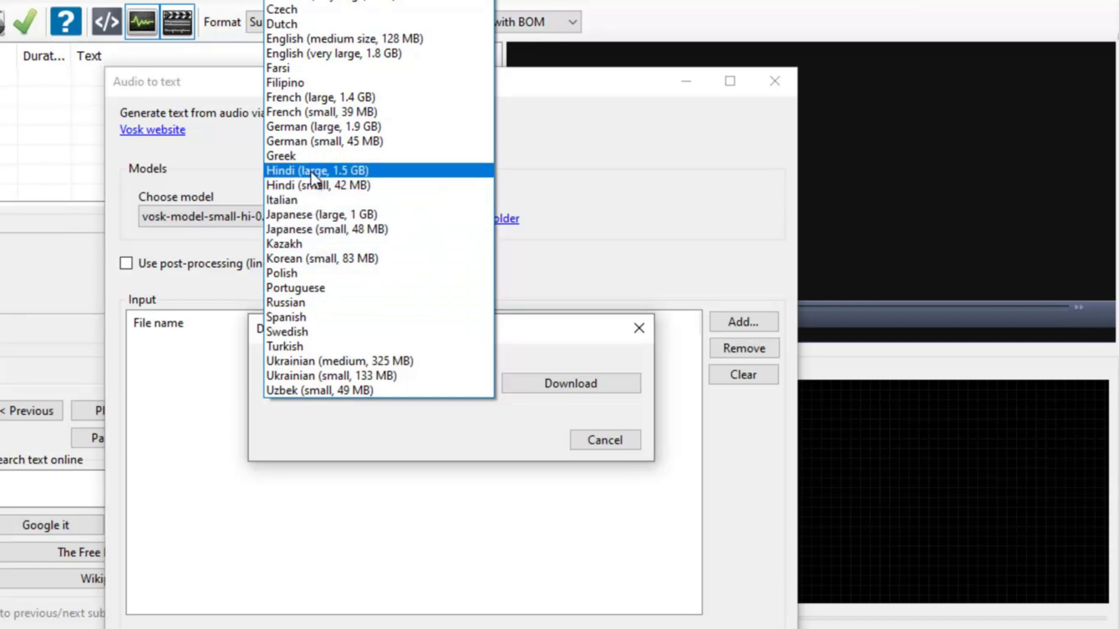
pyautogui.click(314, 39)
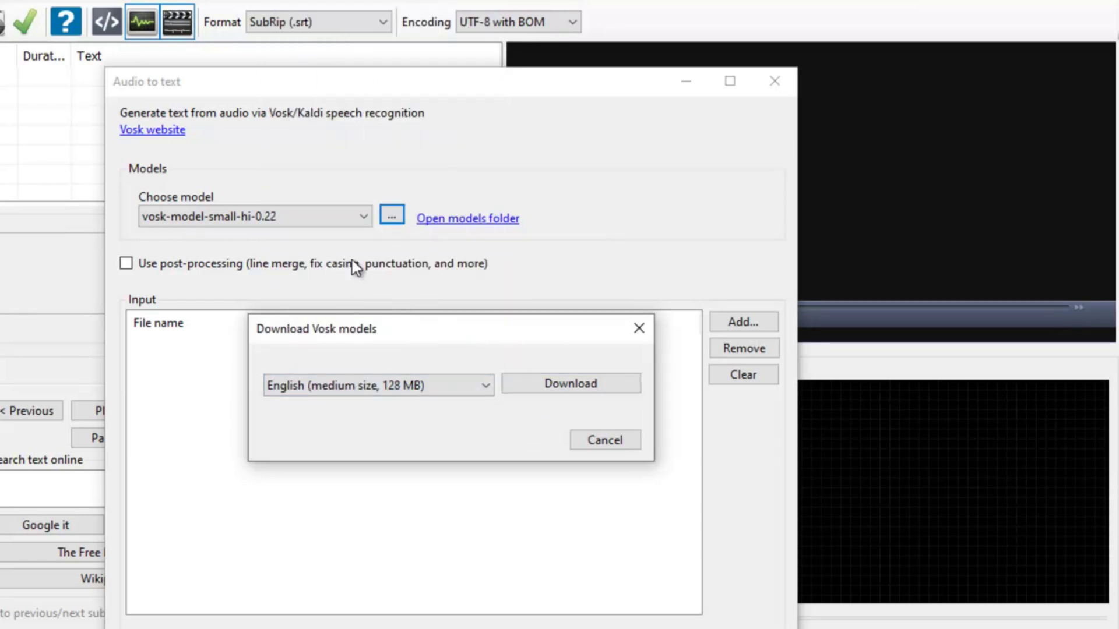
pyautogui.click(585, 384)
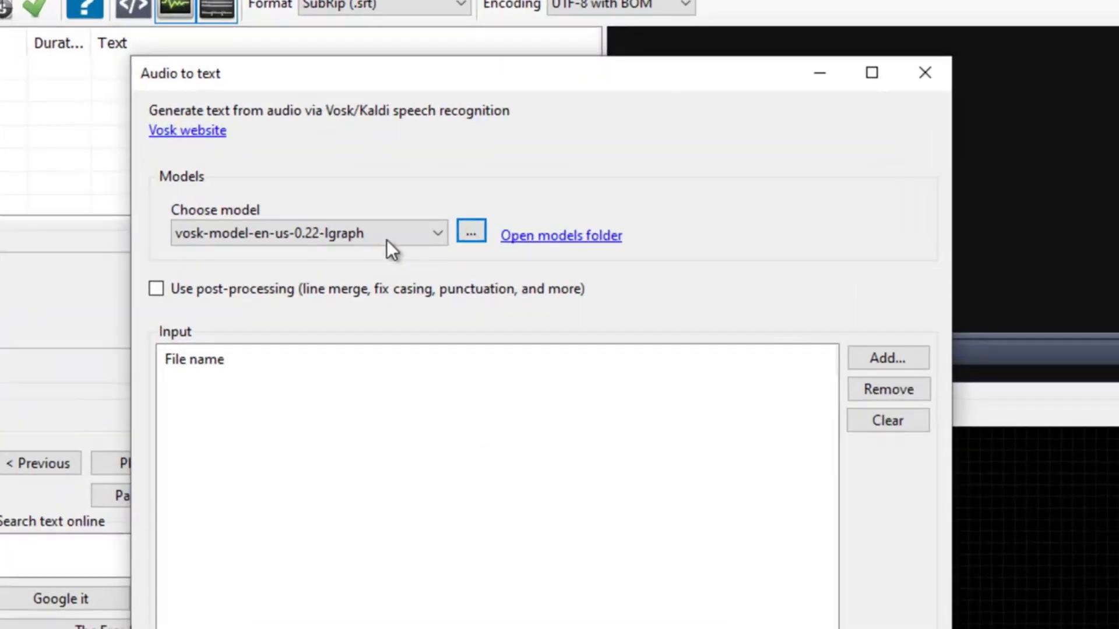
pyautogui.click(501, 240)
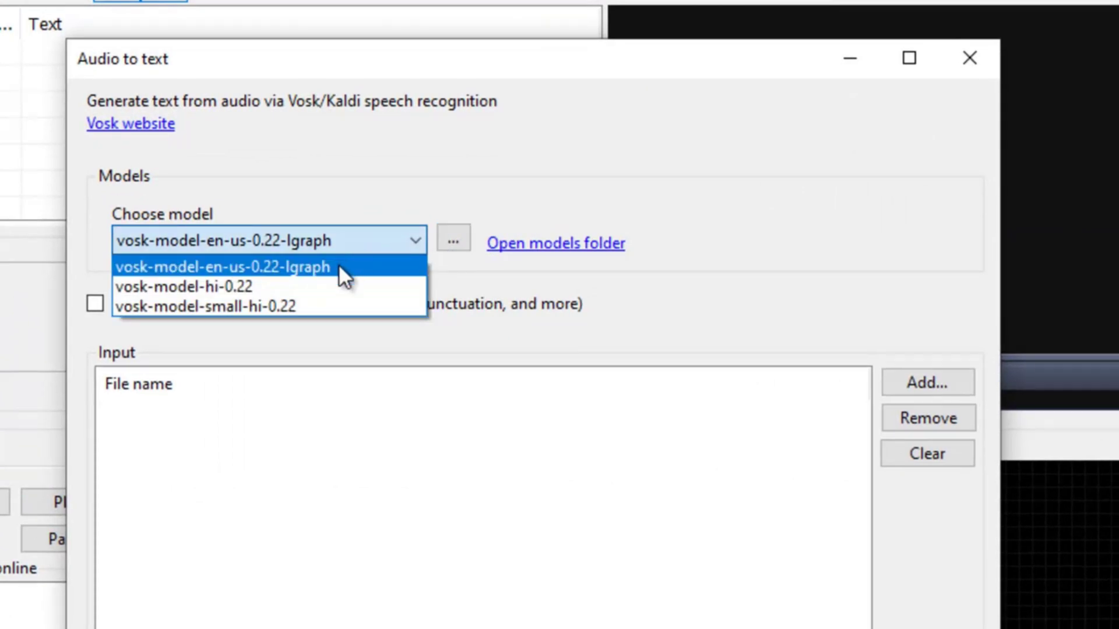
pyautogui.click(340, 466)
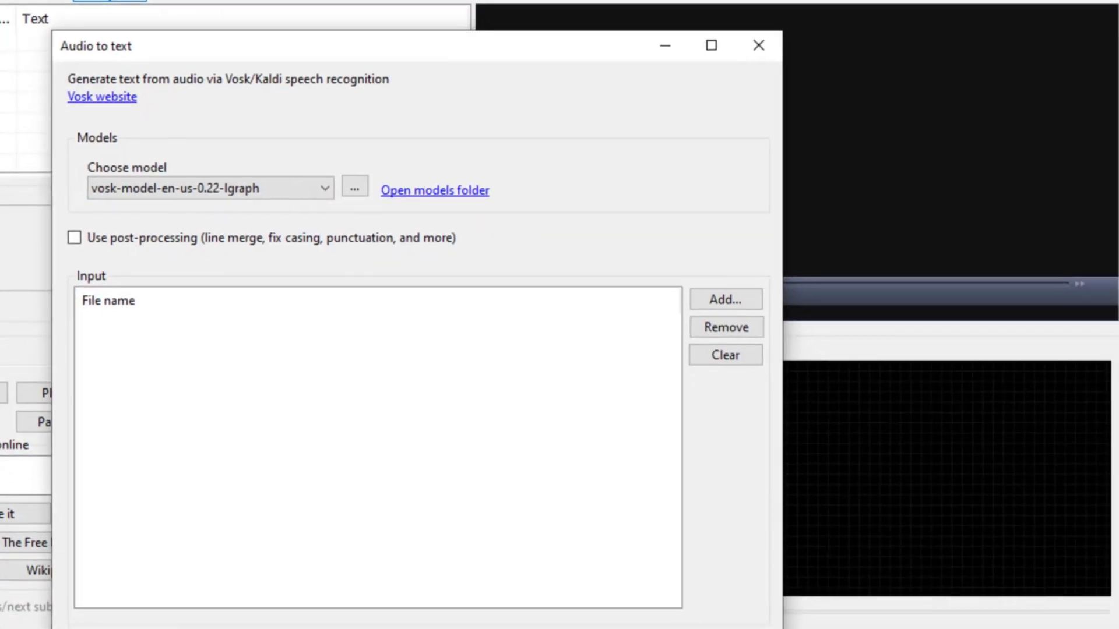
pyautogui.moveTo(432, 628)
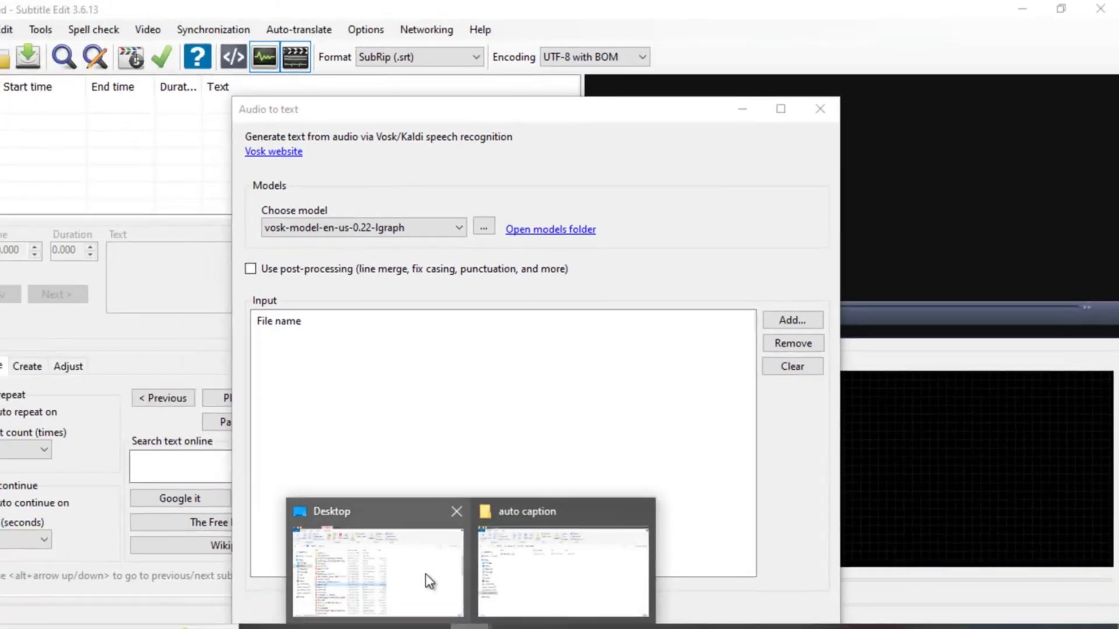
pyautogui.click(477, 592)
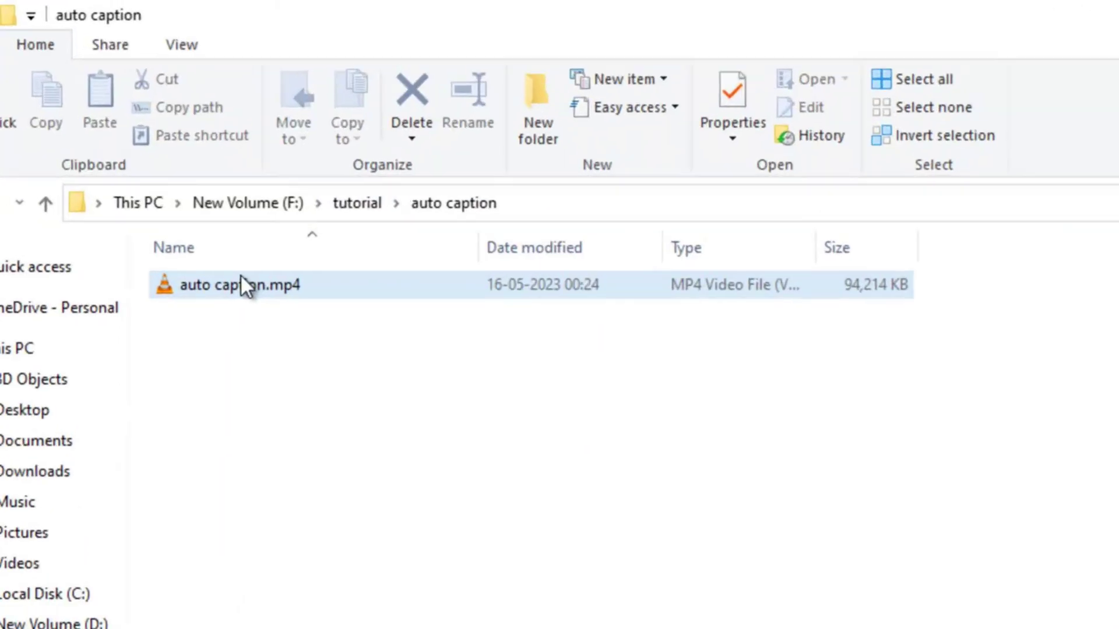
# Step: Drag auto caption.mp4 from Explorer into the Audio to text input list and shorten the dialog
pyautogui.click(133, 193)
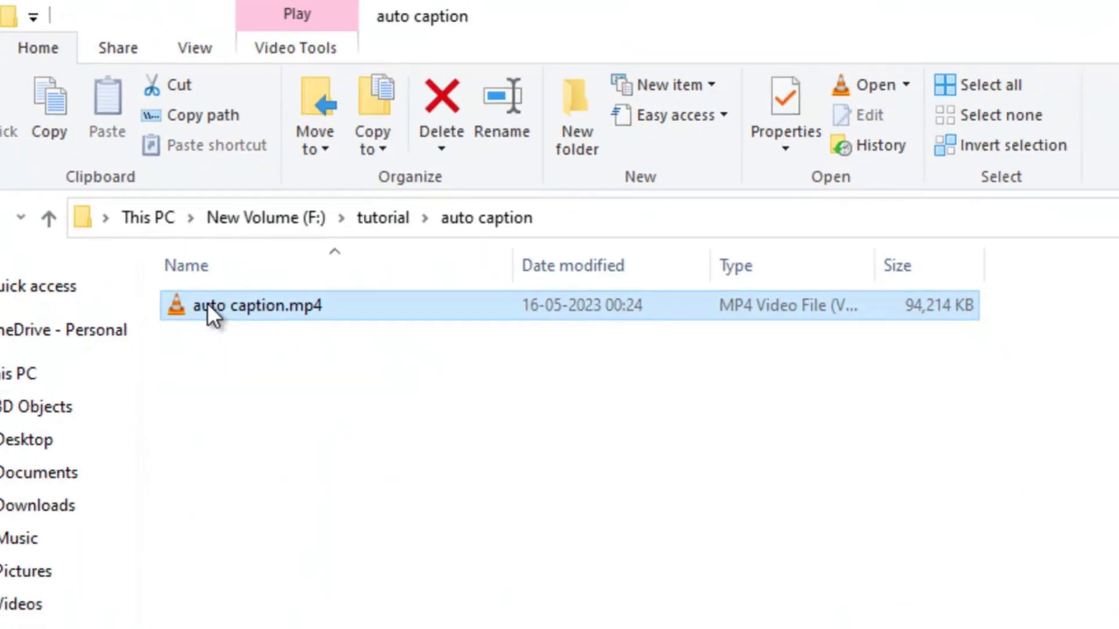
pyautogui.moveTo(208, 304); pyautogui.dragTo(1118, 628)
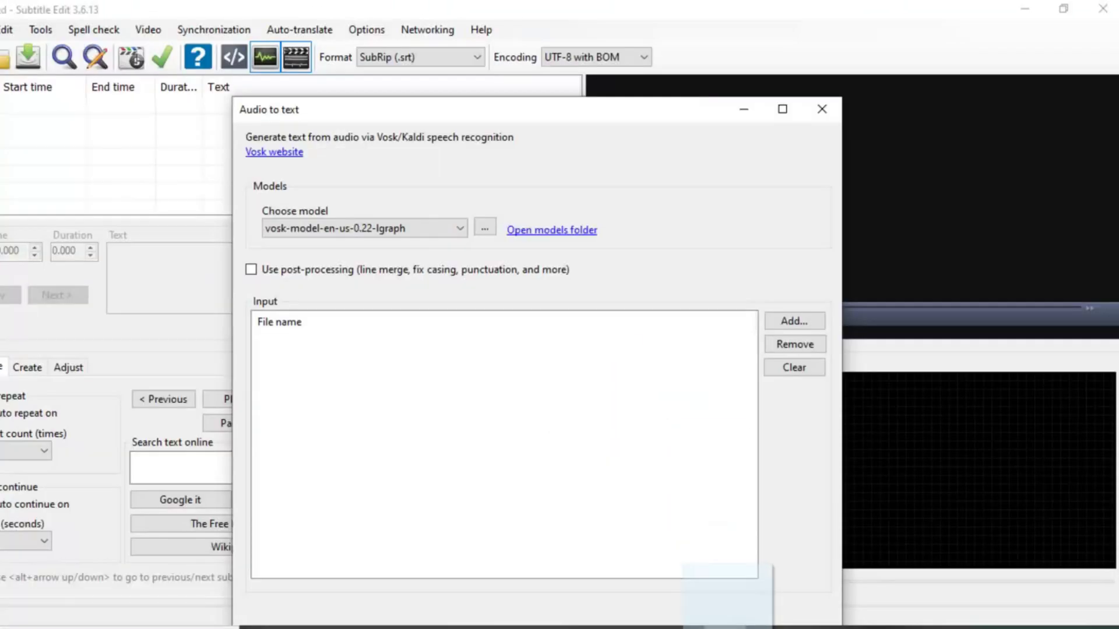
pyautogui.moveTo(727, 583); pyautogui.dragTo(399, 360)
pyautogui.moveTo(457, 98); pyautogui.dragTo(436, 39)
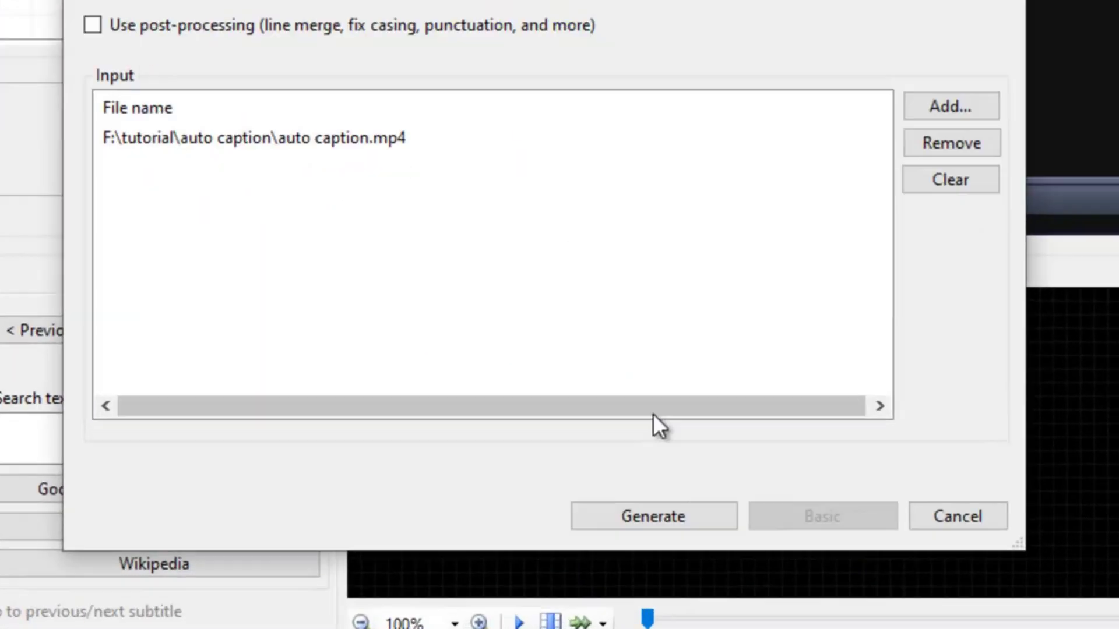
# Step: Generate subtitles from the video with the English Vosk model, saving auto caption.srt beside it
pyautogui.click(701, 495)
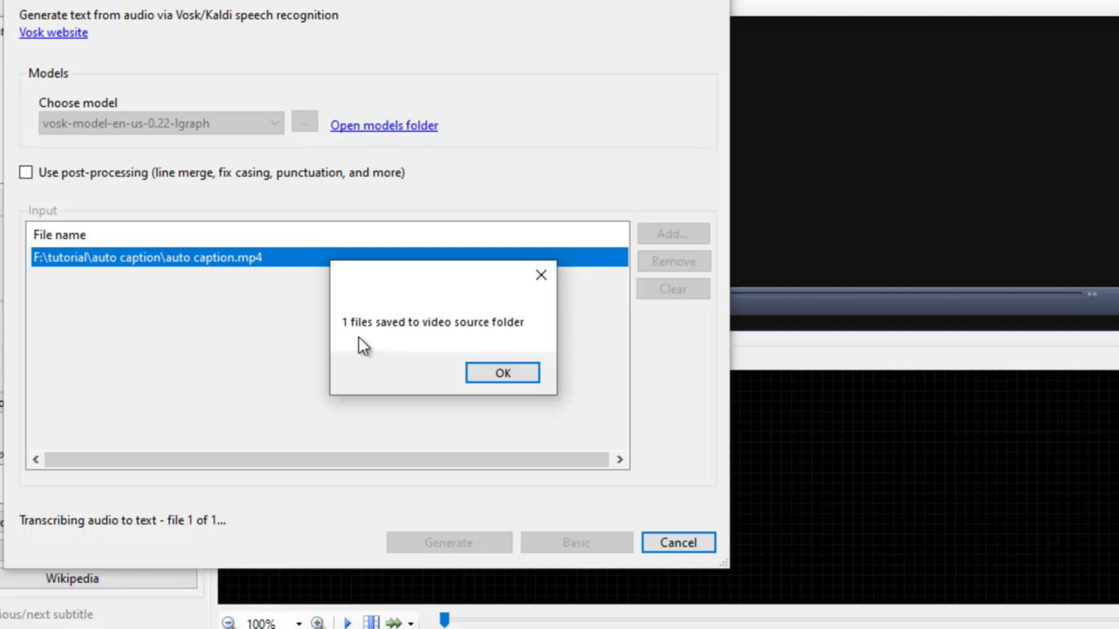
pyautogui.click(506, 374)
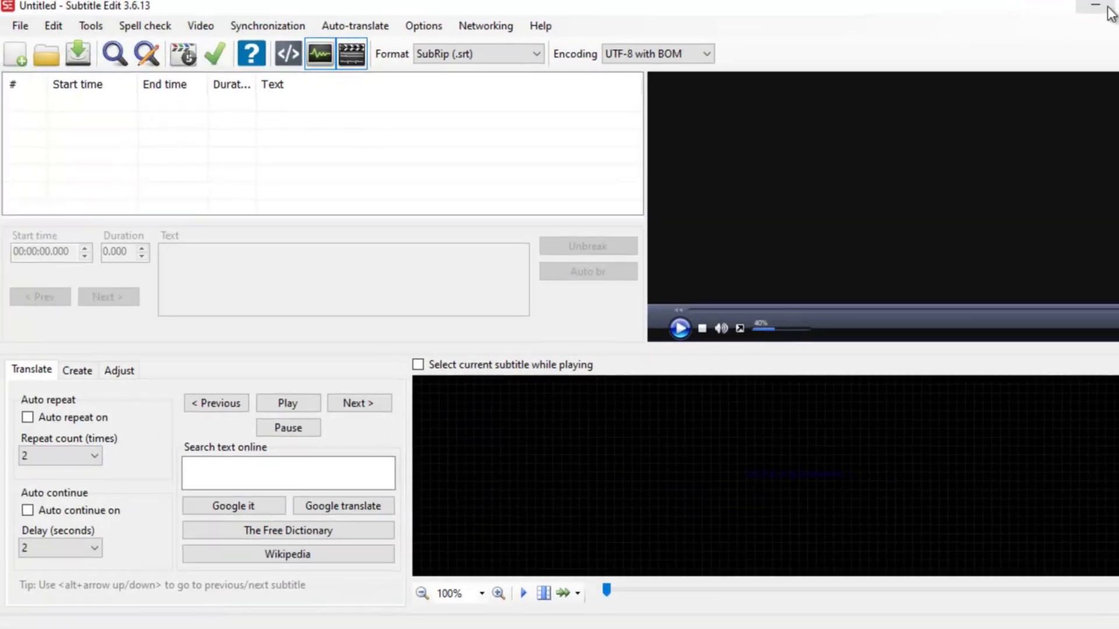
# Step: Minimize Subtitle Edit and open auto caption.srt in Notepad
pyautogui.click(1095, 7)
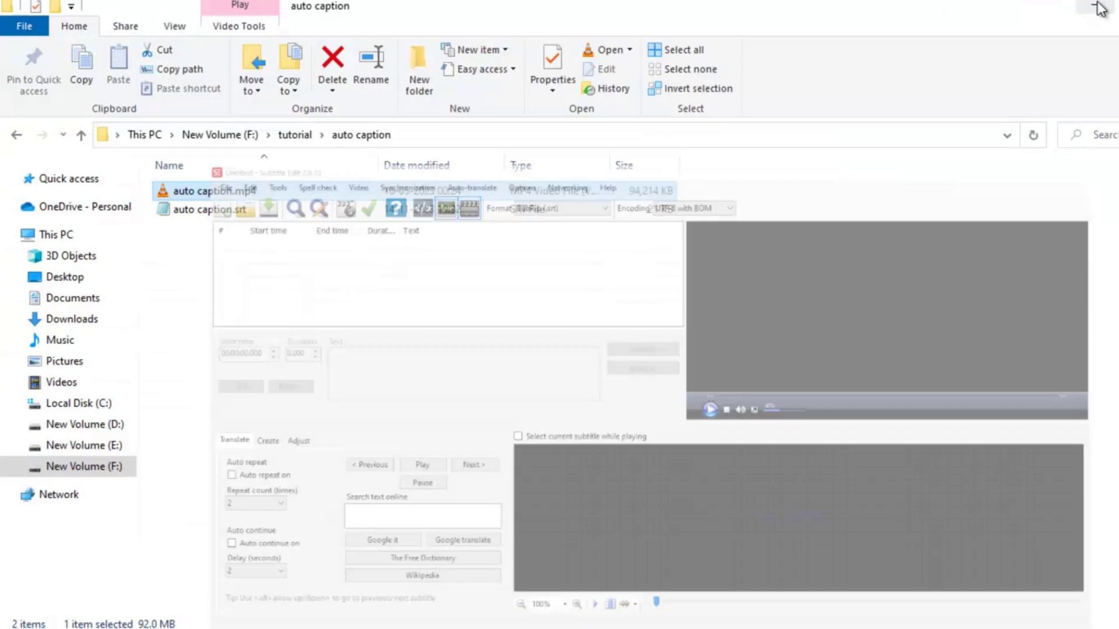
pyautogui.click(206, 210)
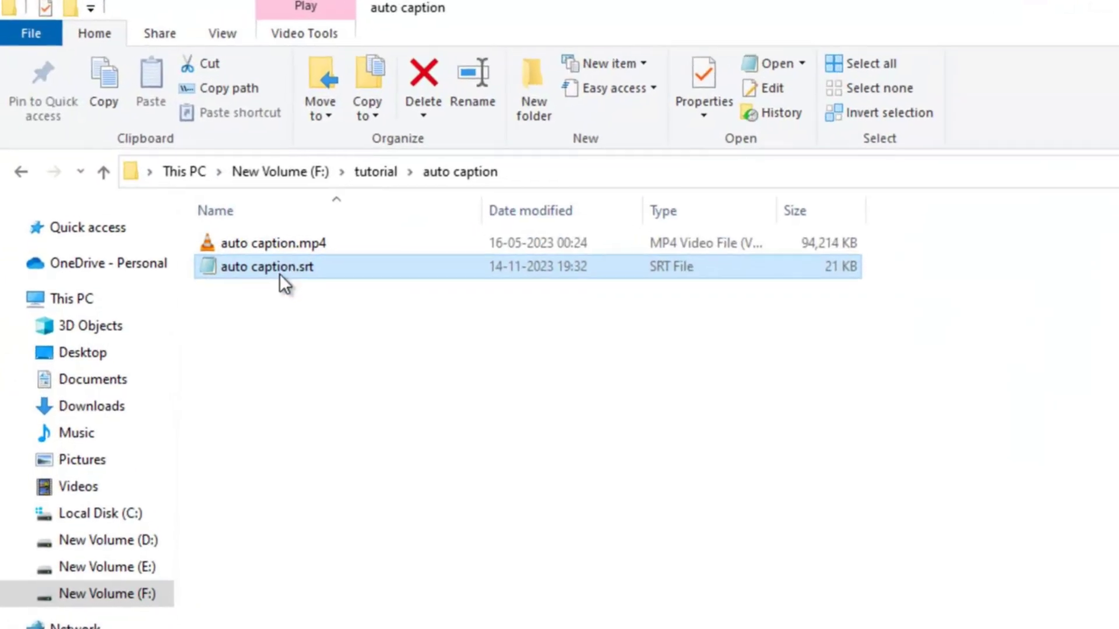
pyautogui.doubleClick(284, 268)
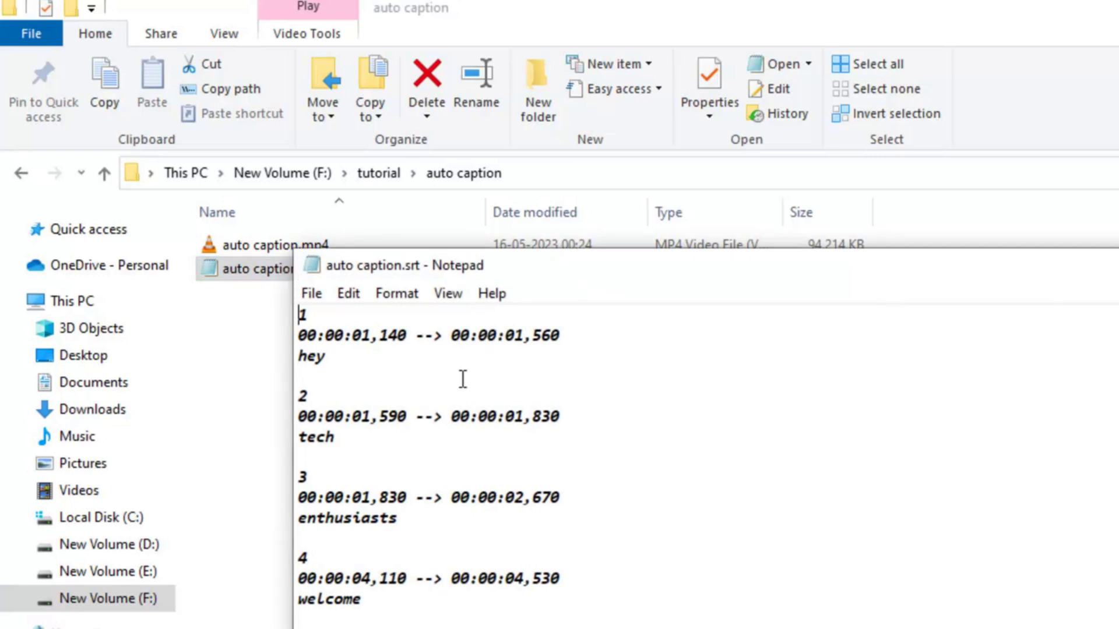
# Step: Review the one-word captions like 'hey' and 'tech', then close Notepad
pyautogui.scroll(-1, 524, 478)
pyautogui.scroll(-2, 524, 478)
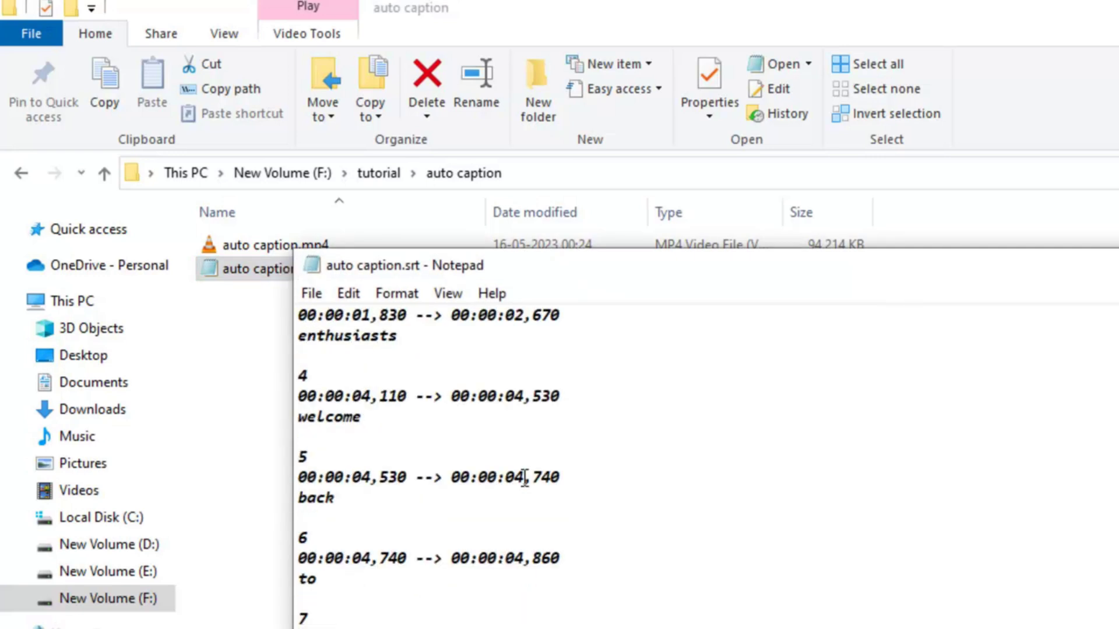
pyautogui.scroll(2, 481, 472)
pyautogui.scroll(-4, 400, 431)
pyautogui.scroll(-5, 409, 540)
pyautogui.hotkey('alt', 'F4')
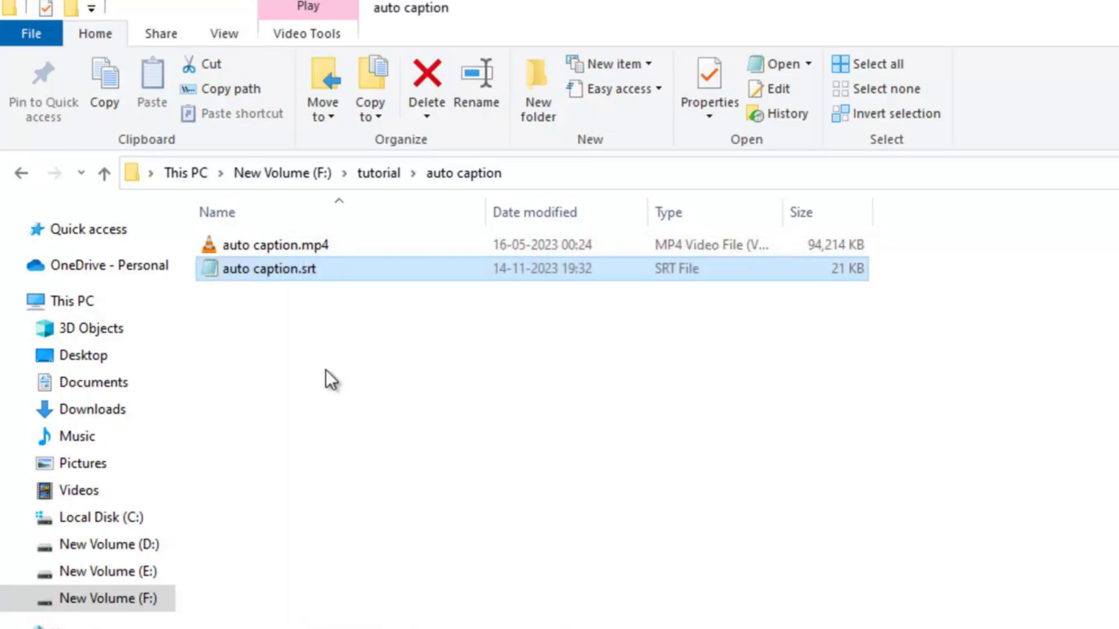
# Step: Load auto caption.srt into Subtitle Edit and select all its one-word subtitles
pyautogui.moveTo(256, 269); pyautogui.dragTo(363, 207)
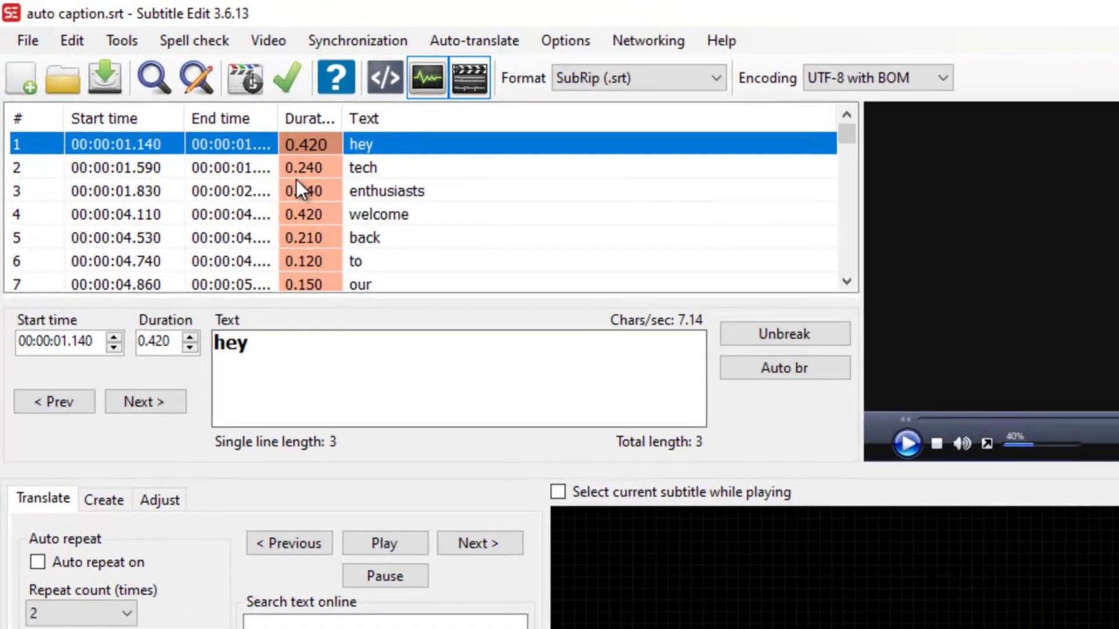
pyautogui.scroll(-11, 424, 203)
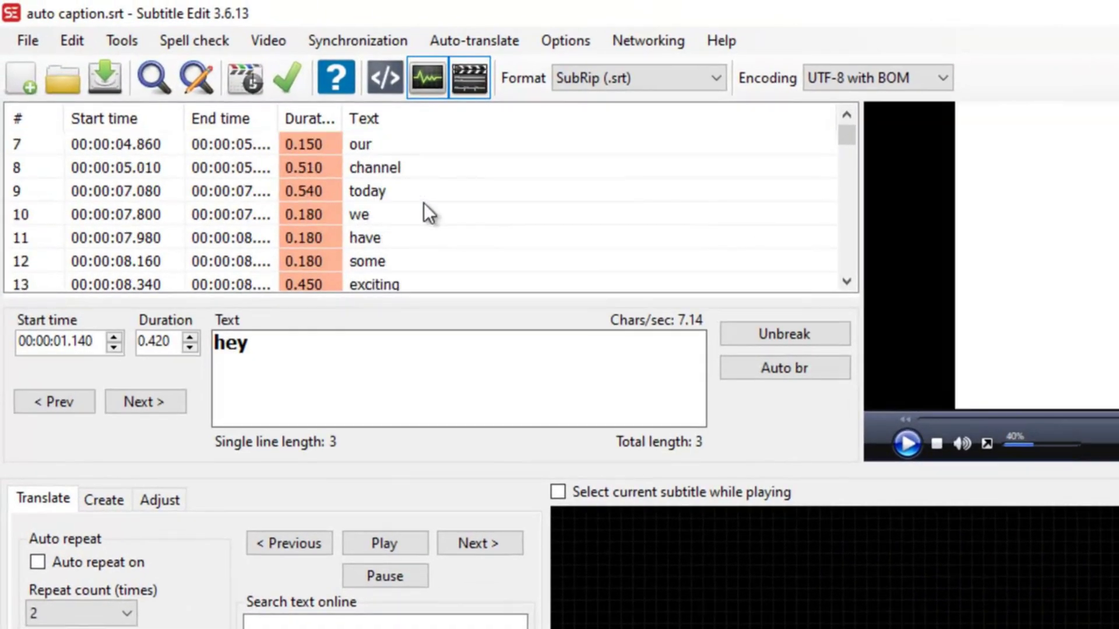
pyautogui.scroll(-1, 424, 203)
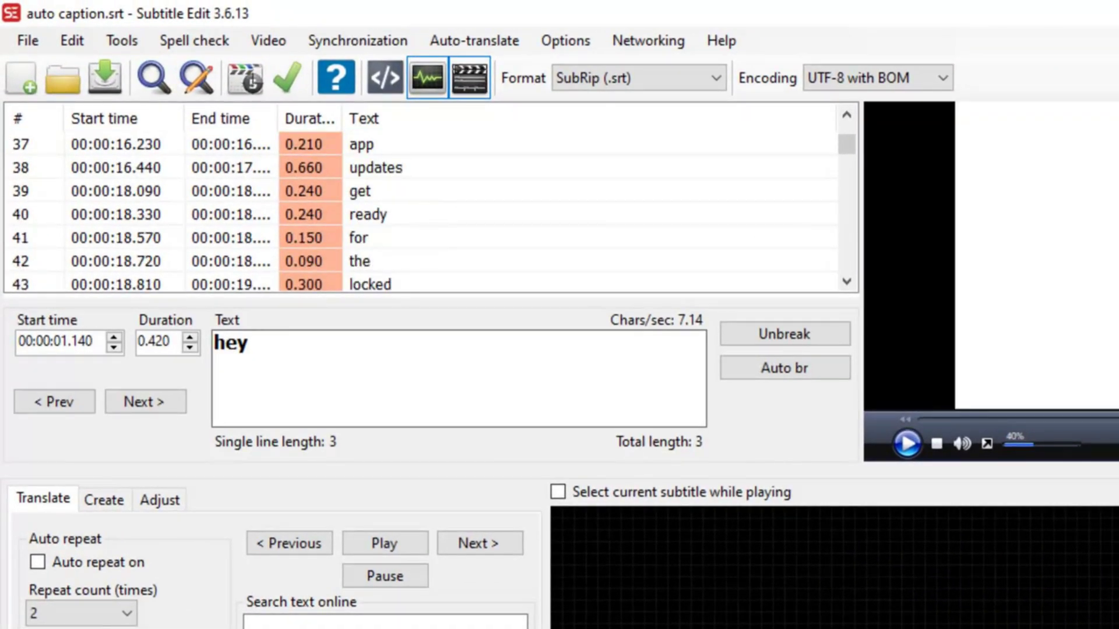
pyautogui.scroll(-4, 307, 187)
pyautogui.scroll(15, 308, 191)
pyautogui.click(308, 190)
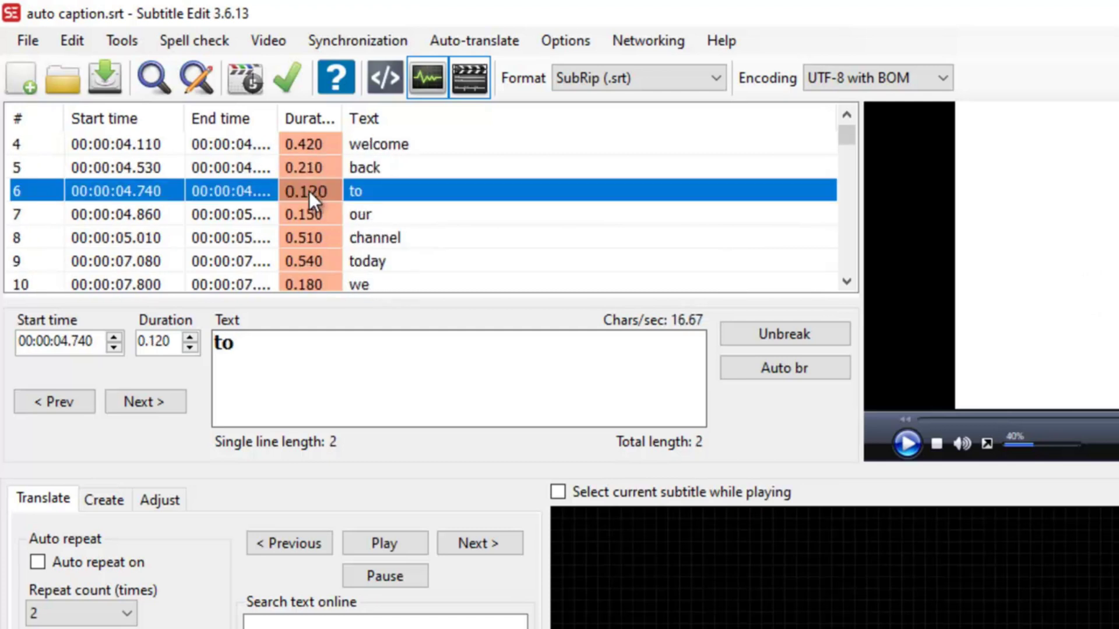
pyautogui.hotkey('ctrl', 'a')
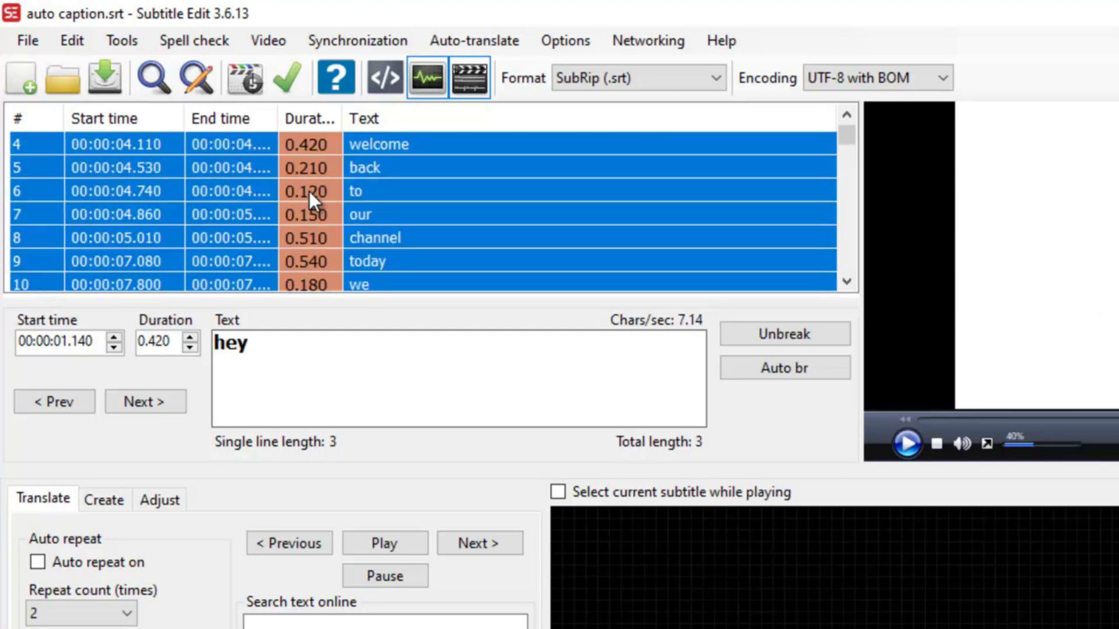
# Step: Apply Auto-translate > Merge sentences to combine the selected words into 30 sentence subtitles
pyautogui.click(464, 44)
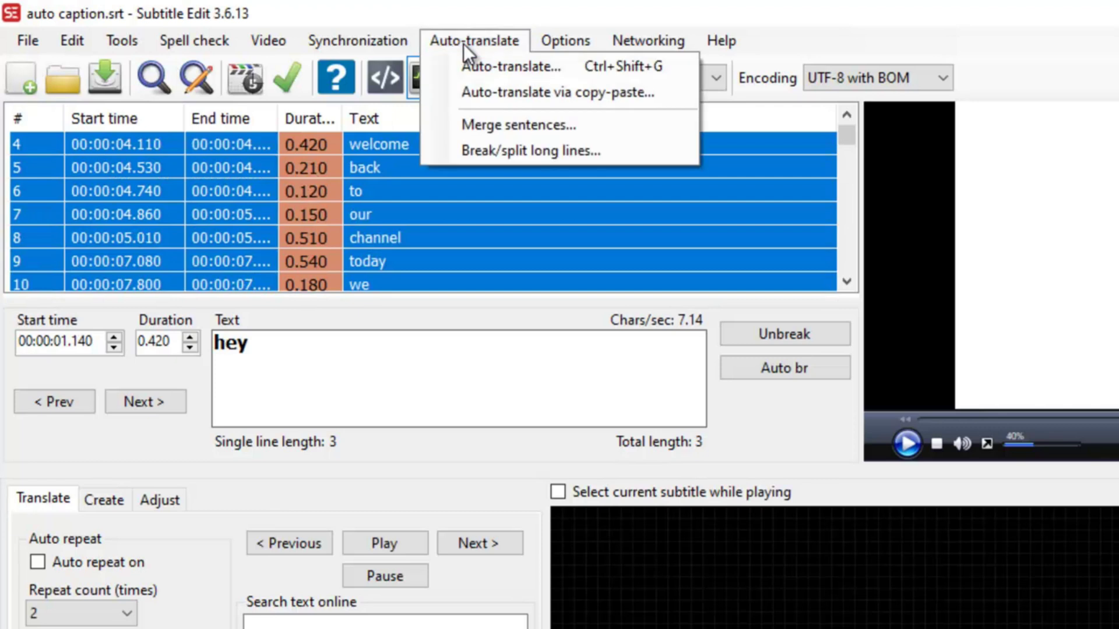
pyautogui.click(492, 124)
pyautogui.scroll(-8, 484, 215)
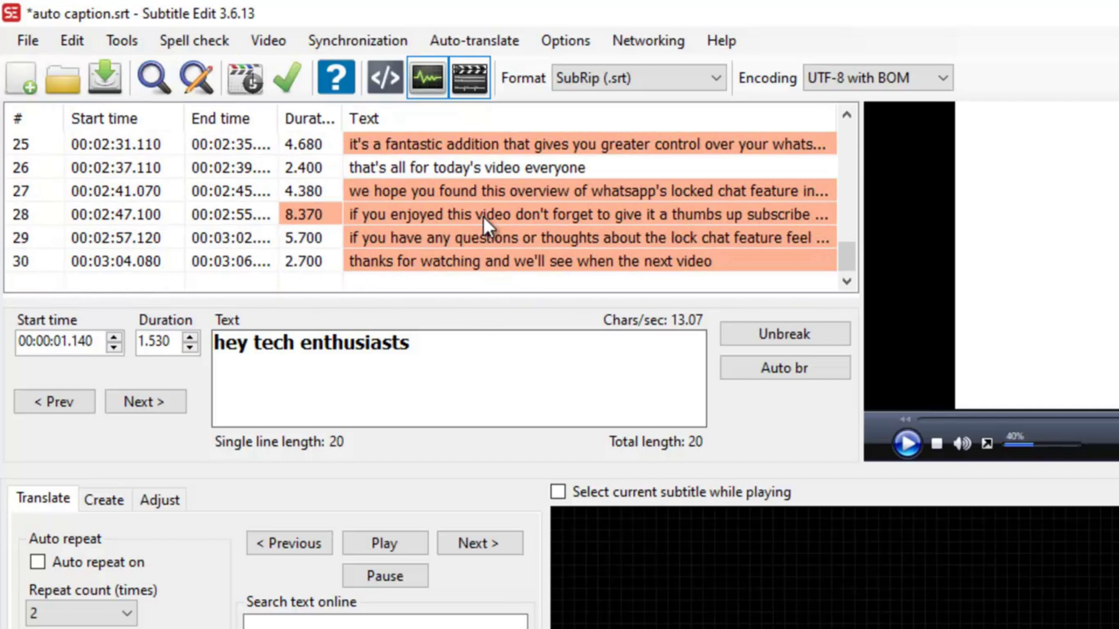
pyautogui.scroll(8, 483, 216)
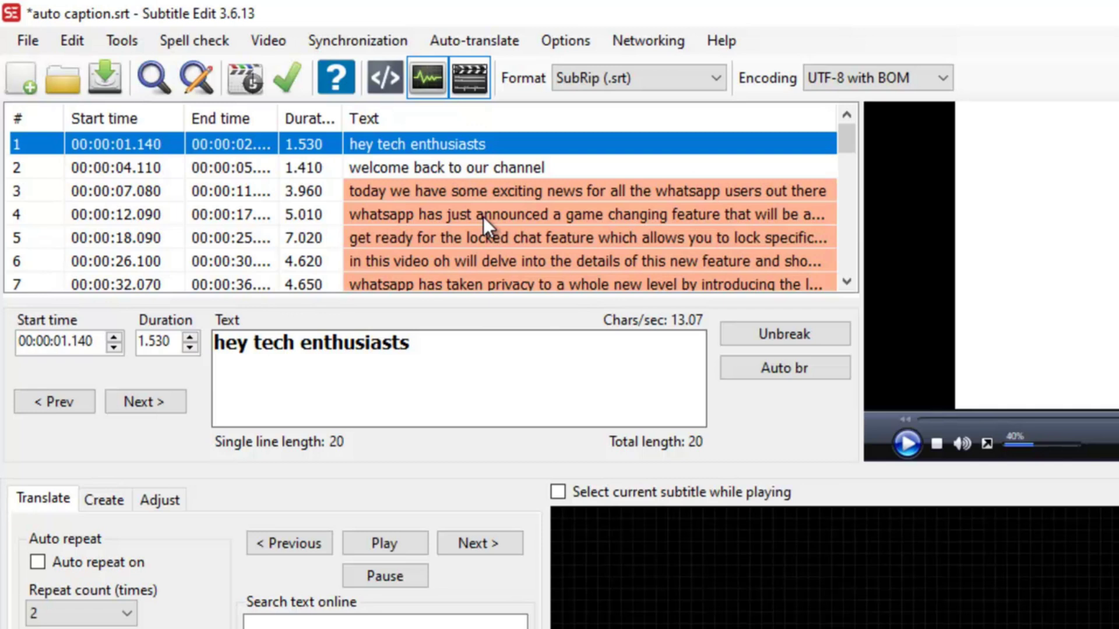
# Step: Split subtitle 2 before 'our channel' and subtitle 4 after 'today we have'
pyautogui.click(452, 172)
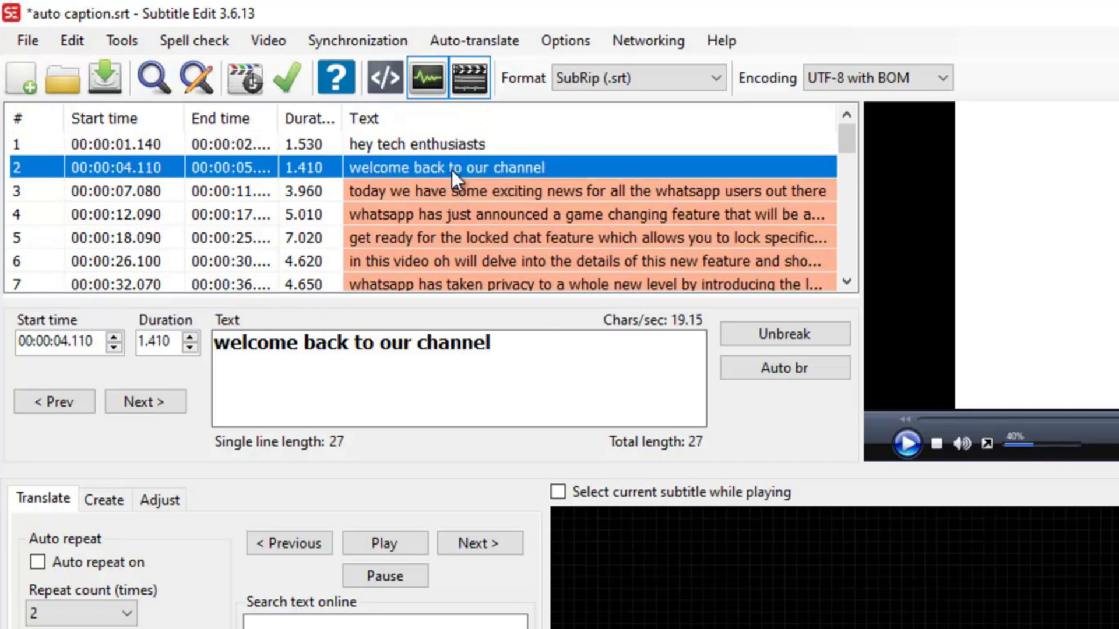
pyautogui.click(379, 344)
pyautogui.rightClick(378, 344)
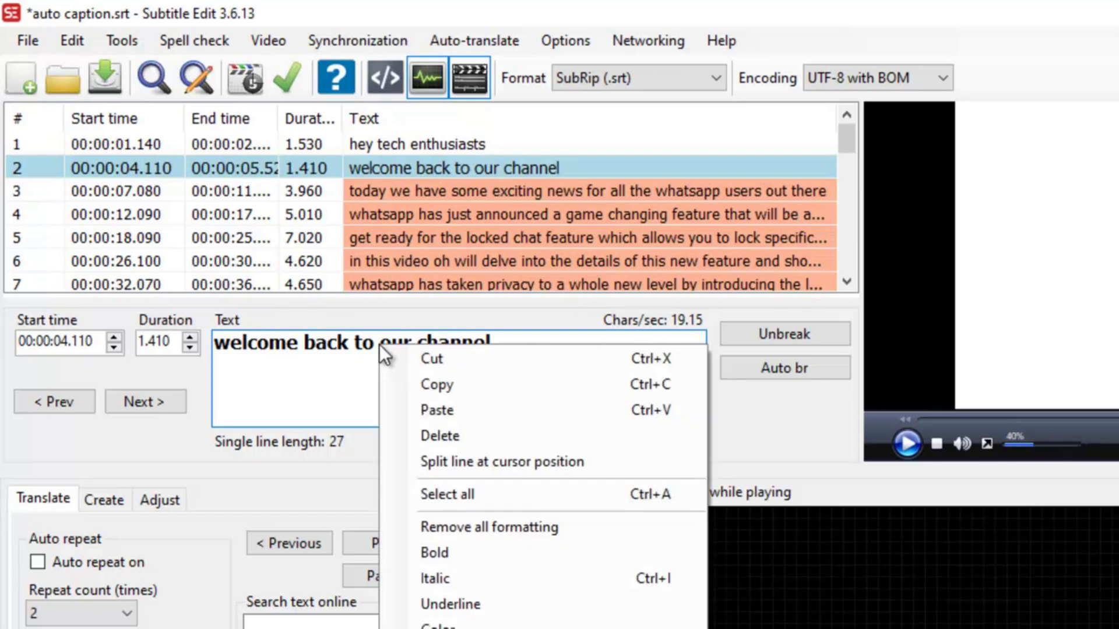
pyautogui.click(463, 467)
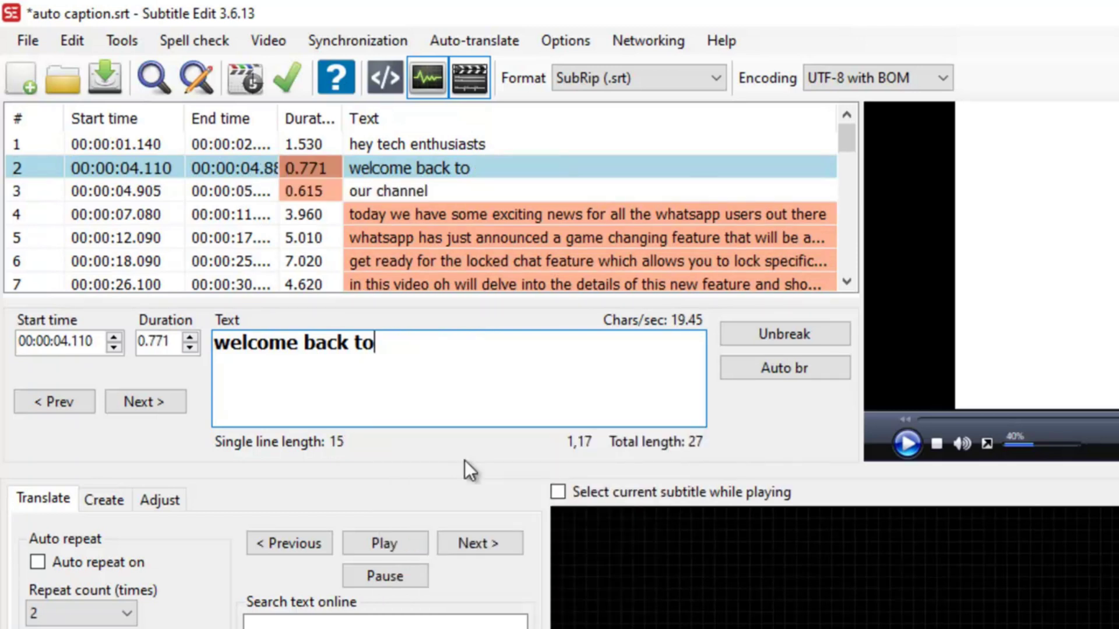
pyautogui.click(457, 219)
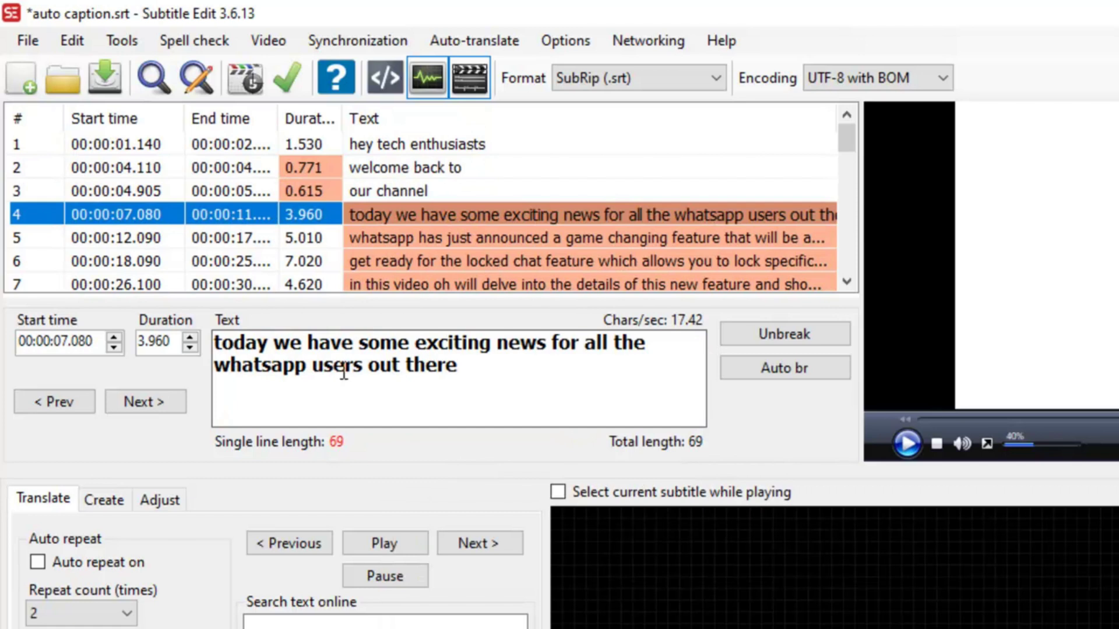
pyautogui.click(356, 345)
pyautogui.rightClick(357, 346)
pyautogui.click(446, 462)
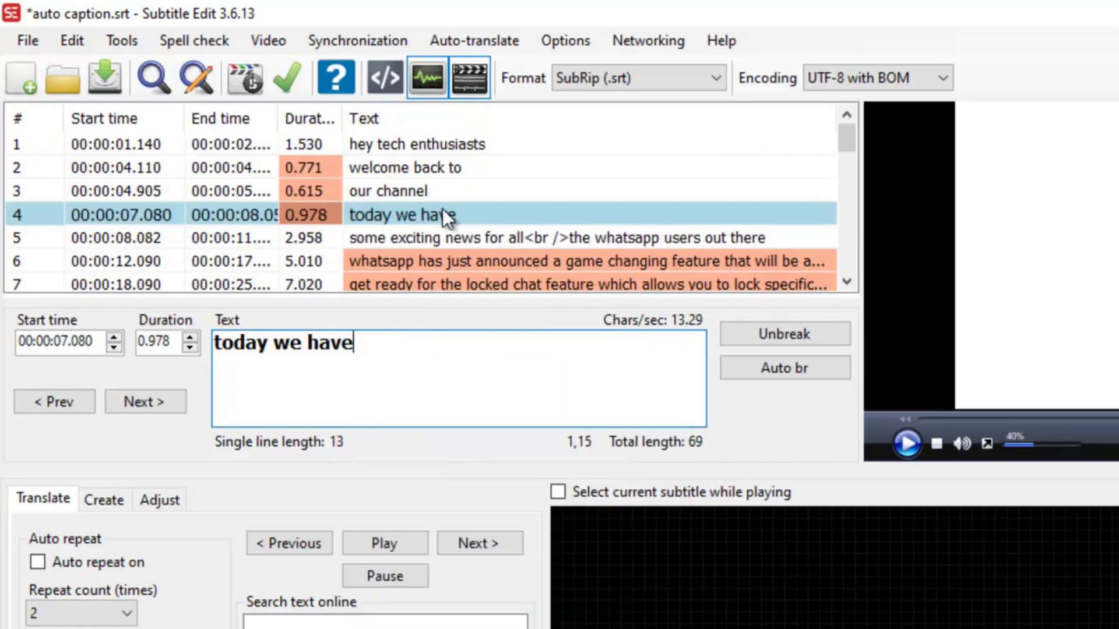
# Step: Split subtitle 5 after 'some exciting news' and begin splitting subtitle 7 after 'whatsapp has just'
pyautogui.click(450, 244)
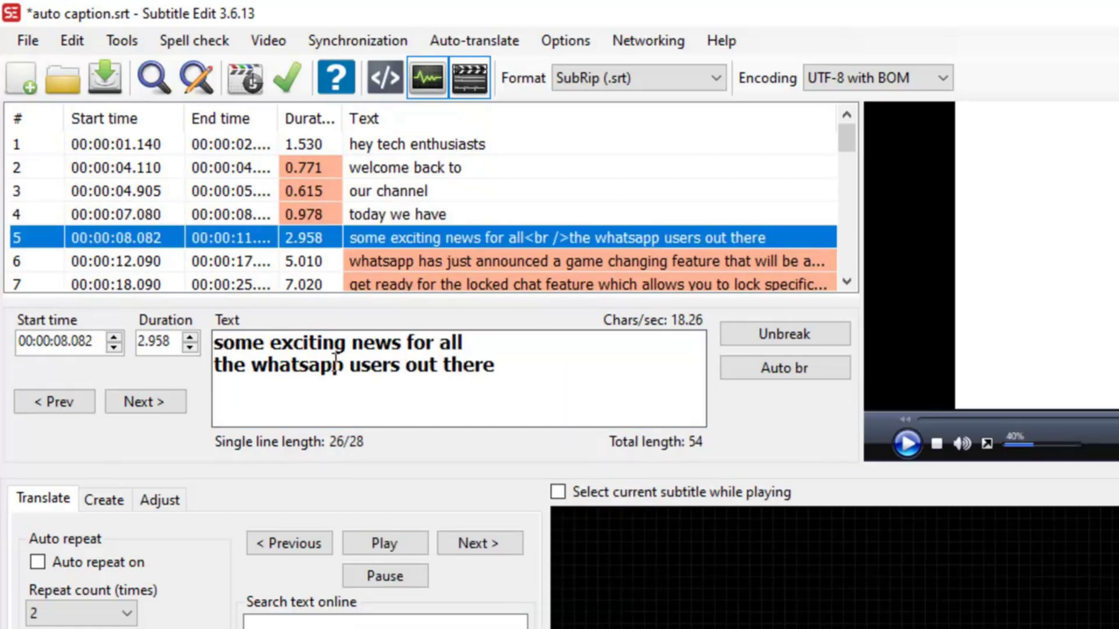
pyautogui.click(399, 343)
pyautogui.rightClick(401, 344)
pyautogui.click(473, 463)
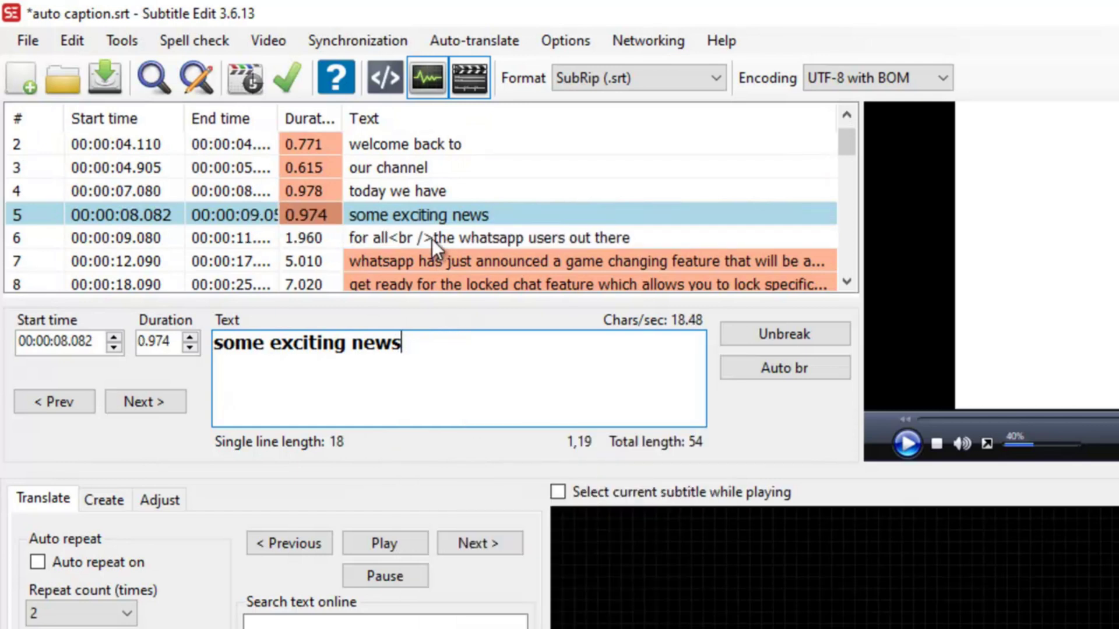
pyautogui.click(440, 261)
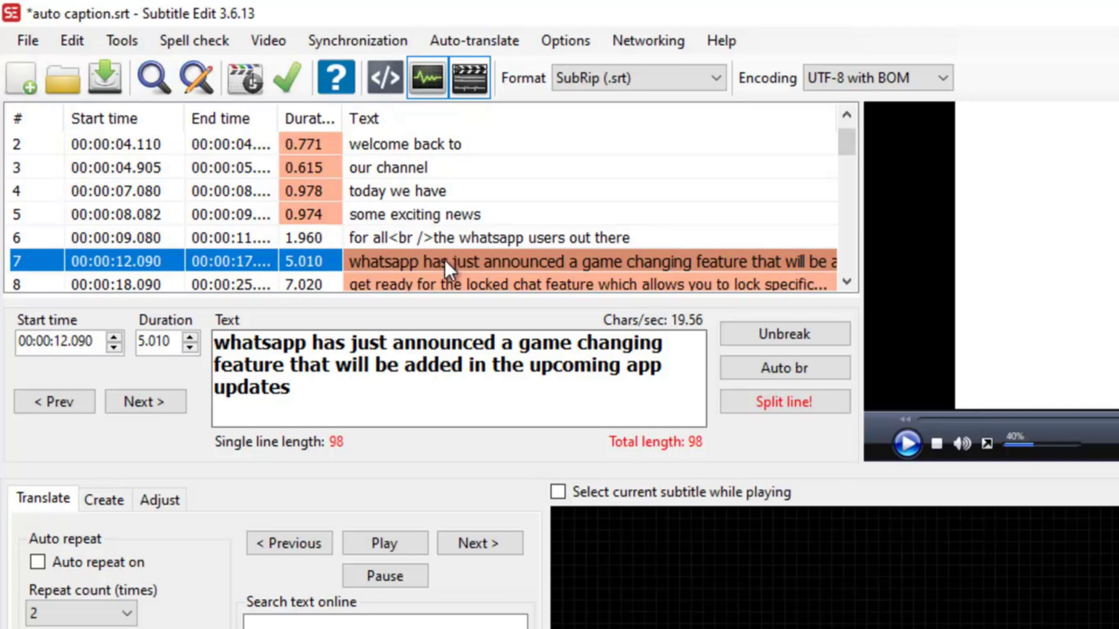
pyautogui.click(390, 343)
pyautogui.rightClick(390, 344)
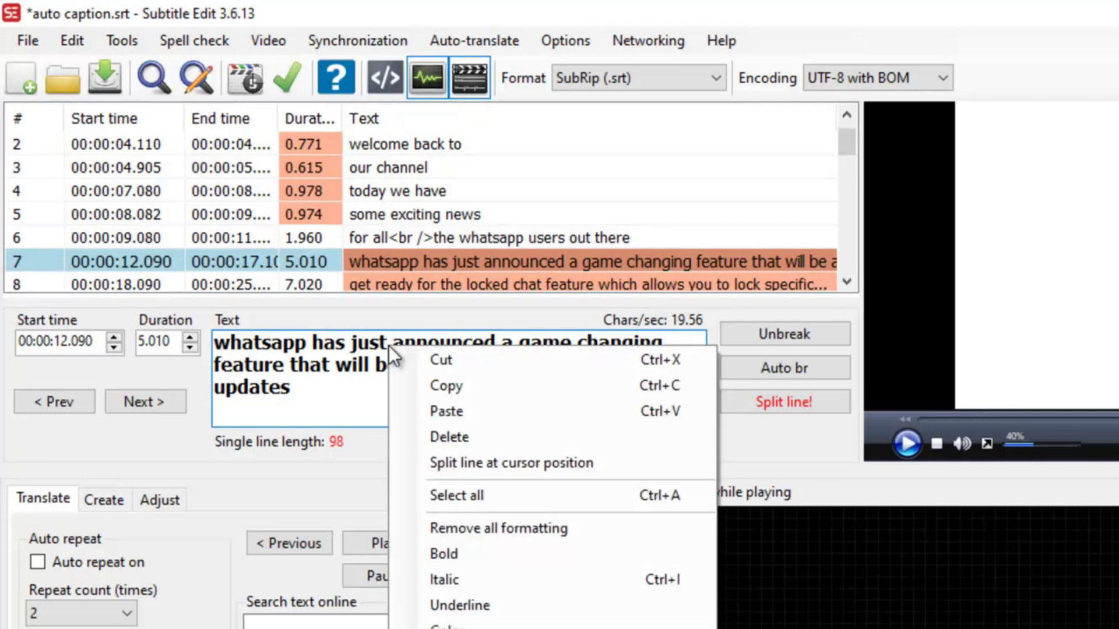